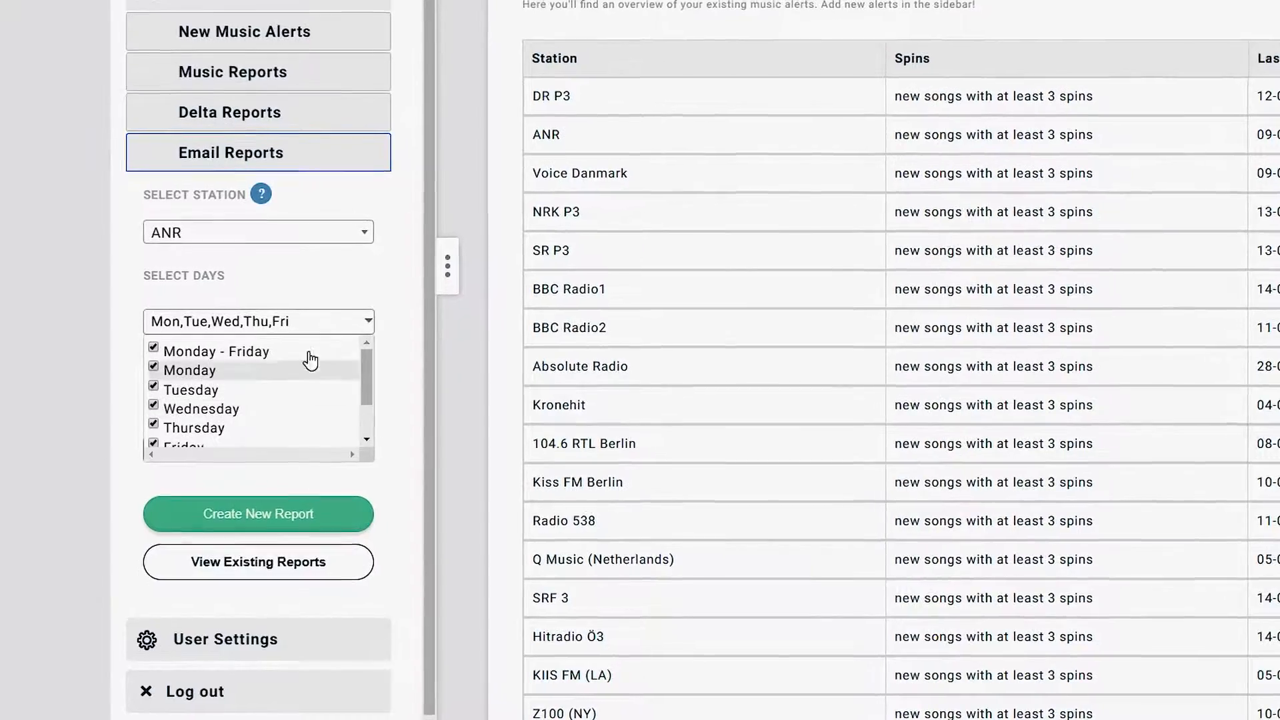
Close the Select Days checklist with Monday–Friday ticked for station ANR
click(318, 283)
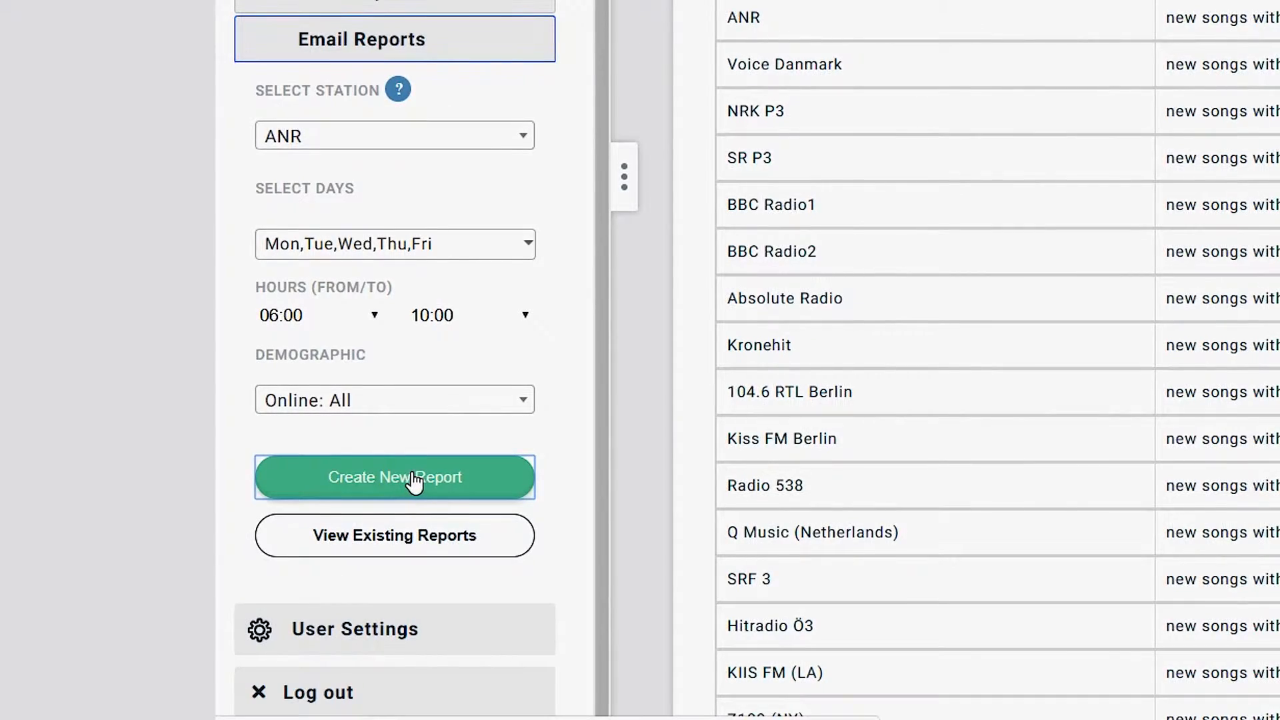
Create a new email report and rename it 'Morningshow report'
click(413, 478)
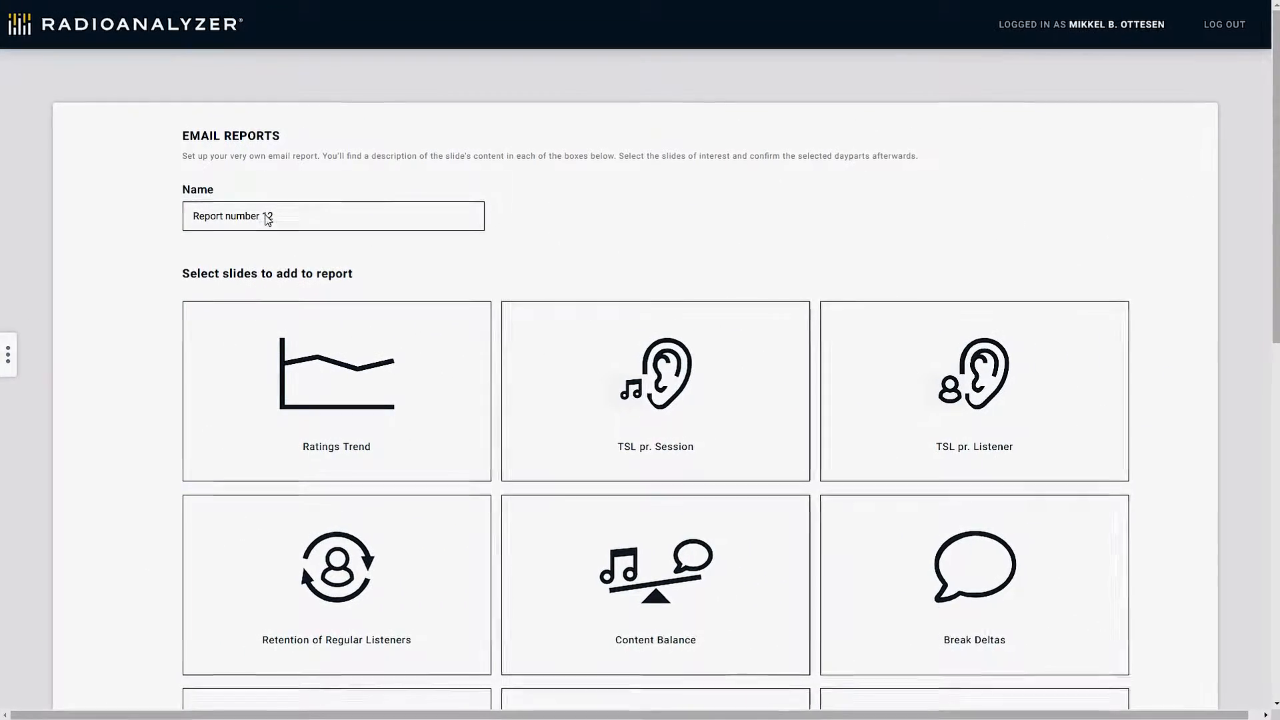
click(267, 216)
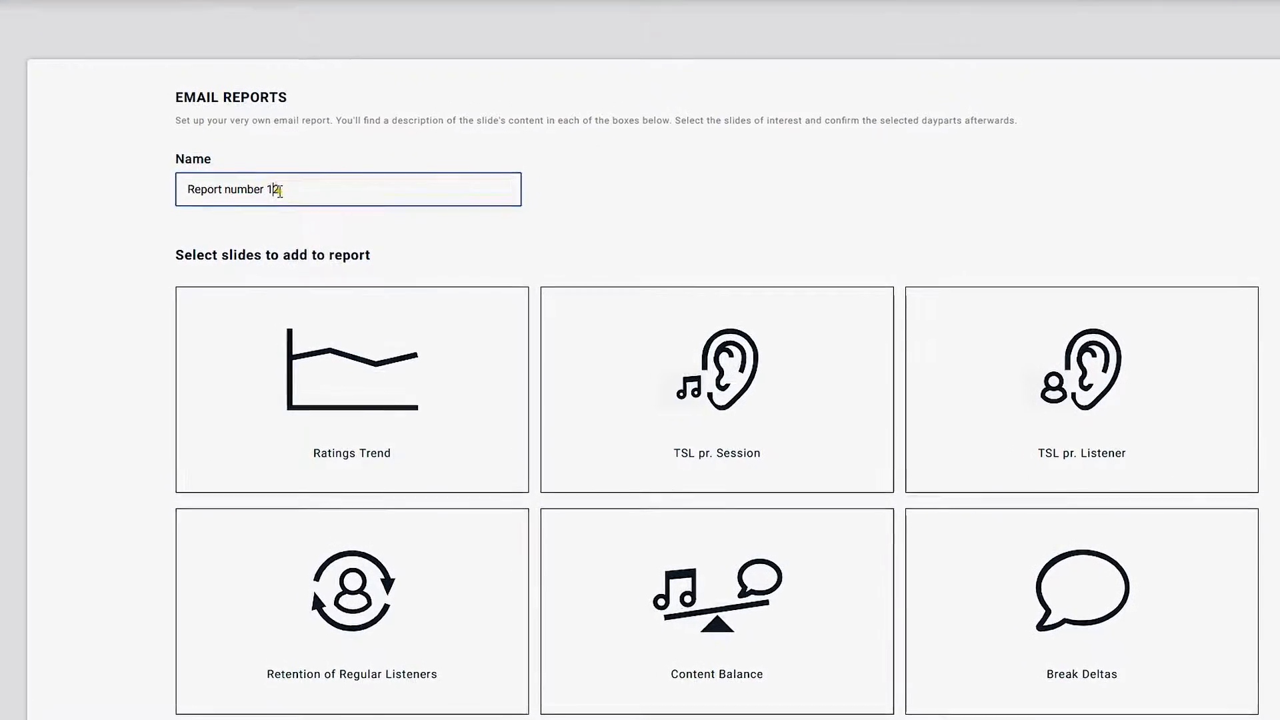
drag(279, 191, 150, 191)
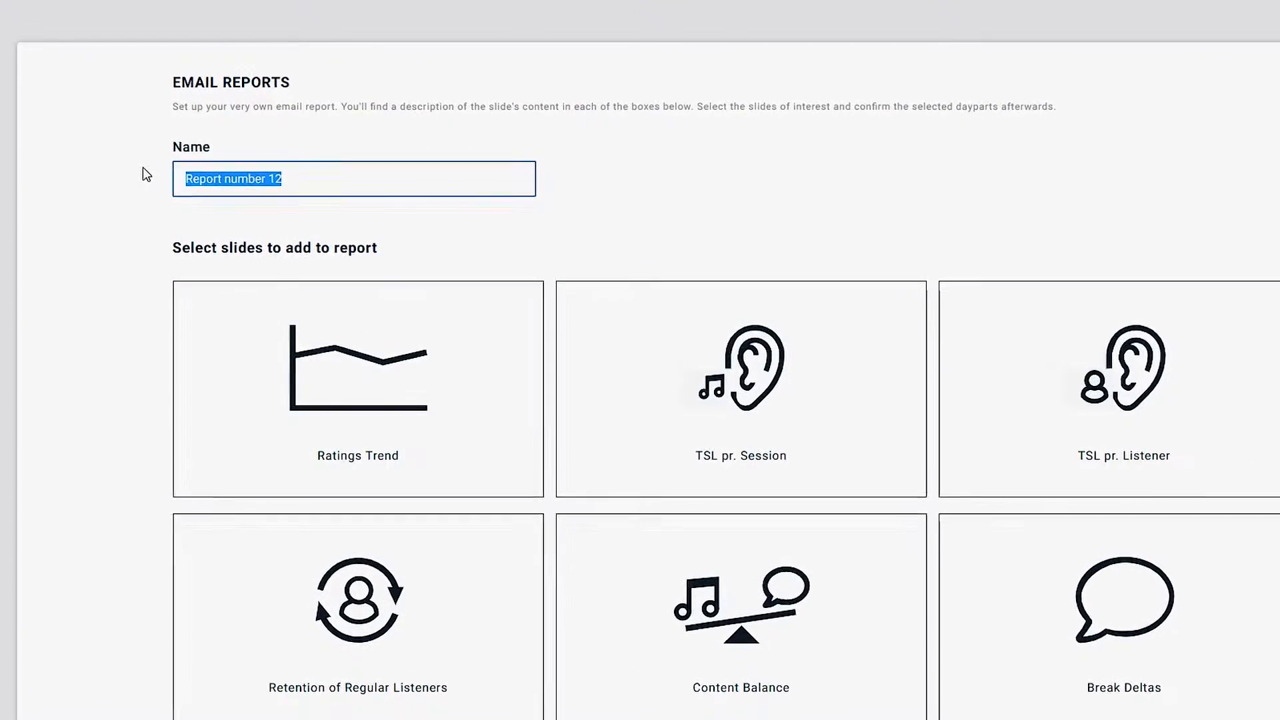
text(Morningshow report)
Read the slide card descriptions and tick the Ratings Trend slide
scroll(592, 190, down, 4)
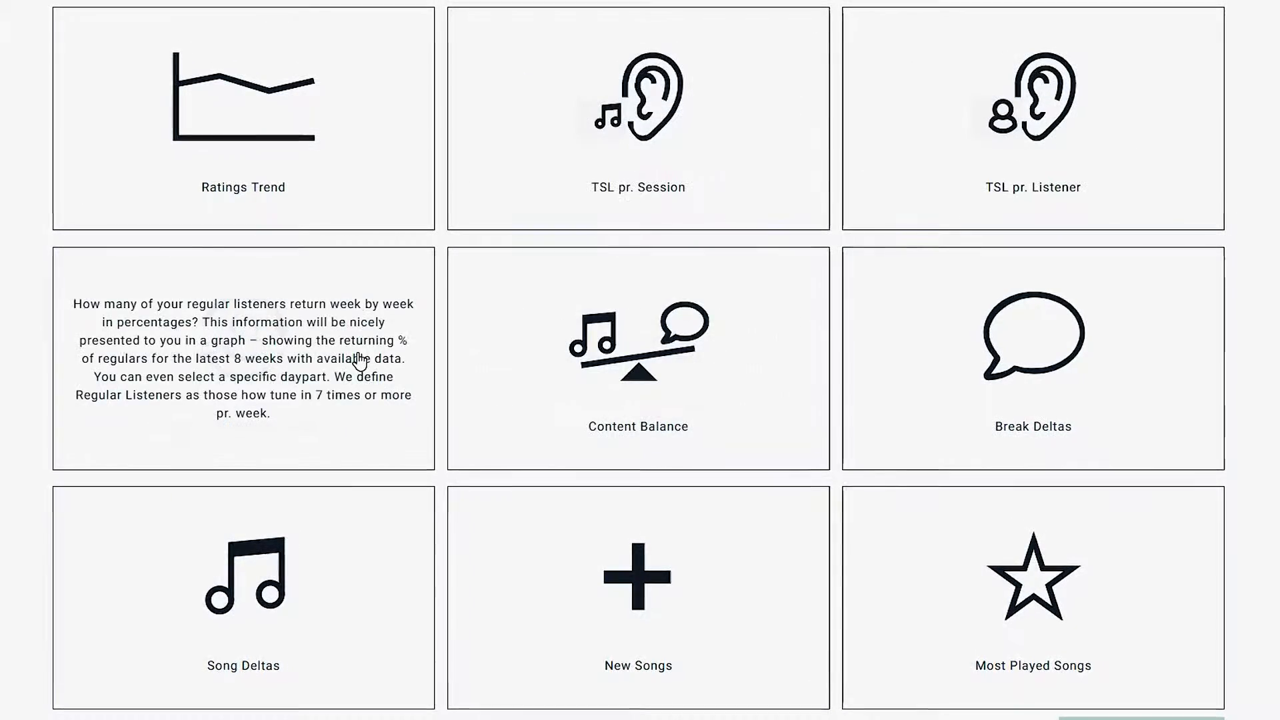
mouse_move(563, 350)
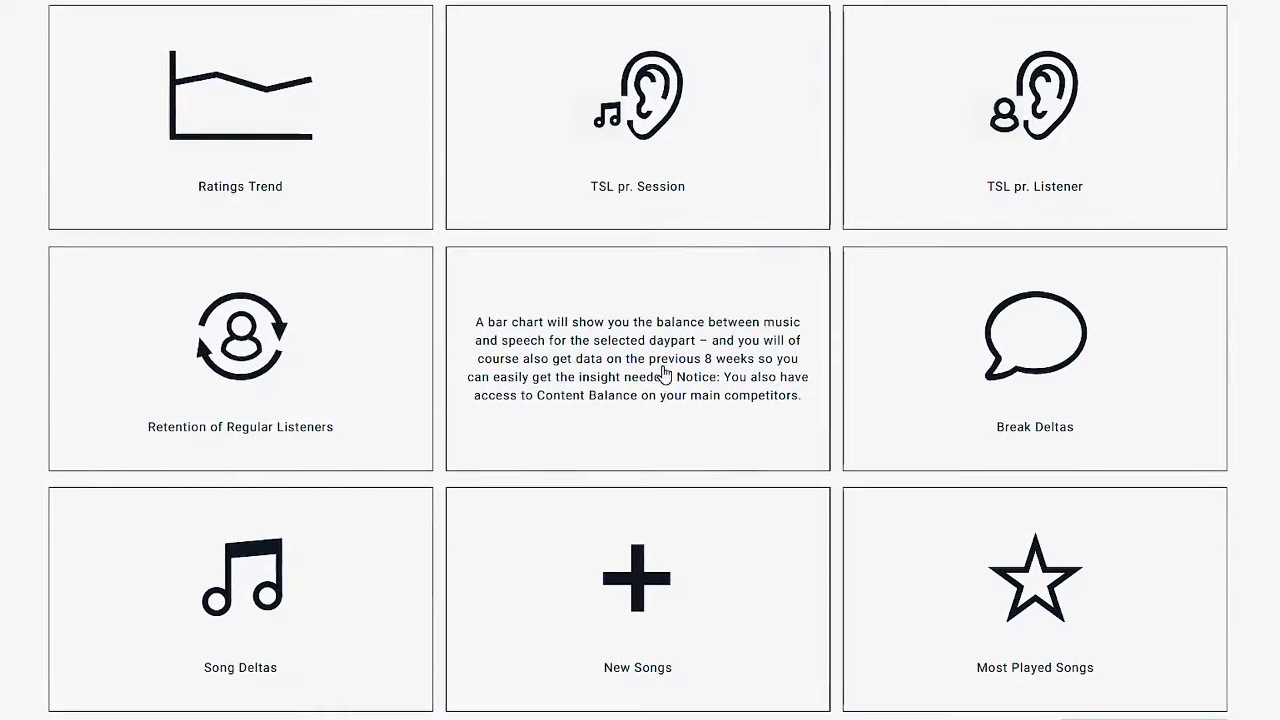
mouse_move(460, 606)
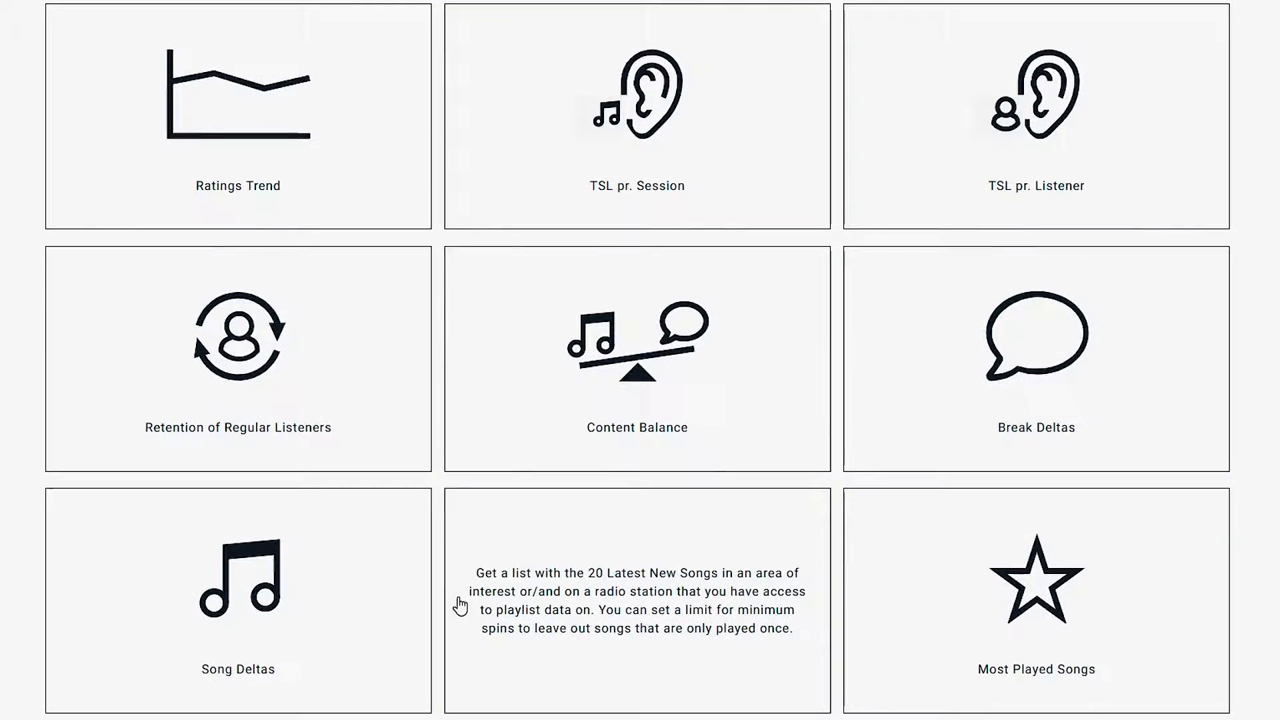
mouse_move(289, 203)
mouse_move(914, 189)
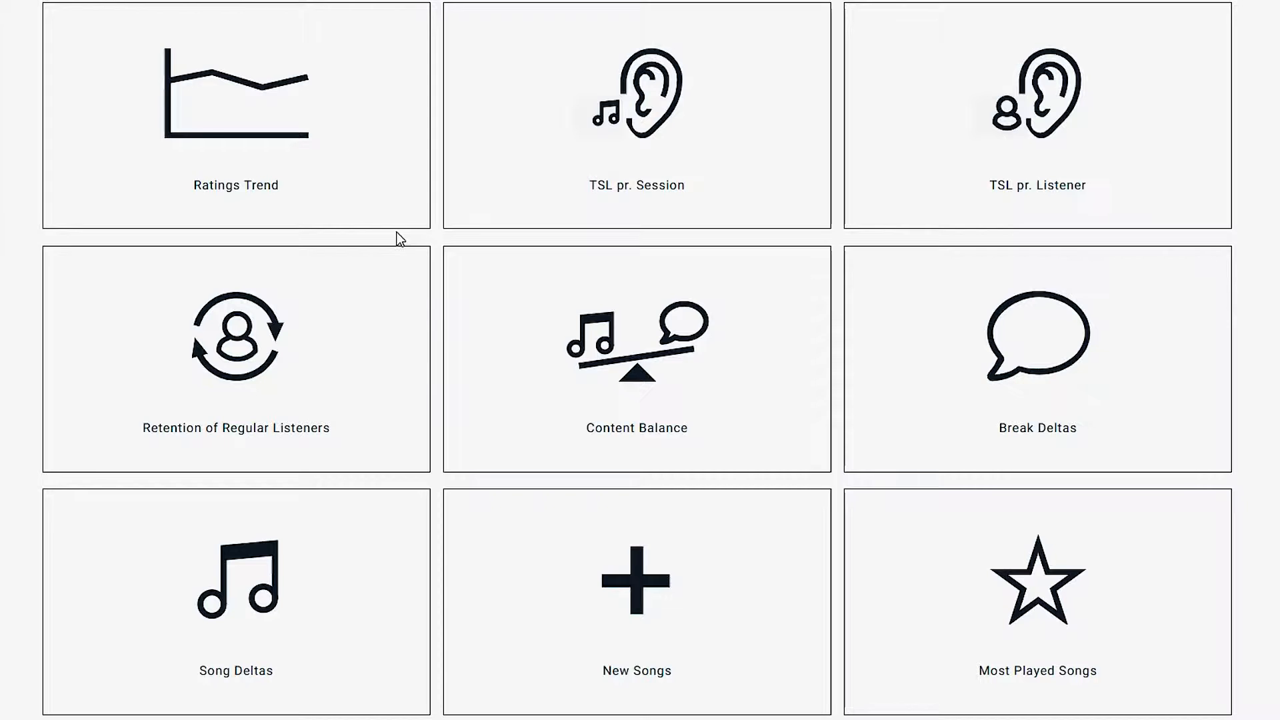
click(222, 120)
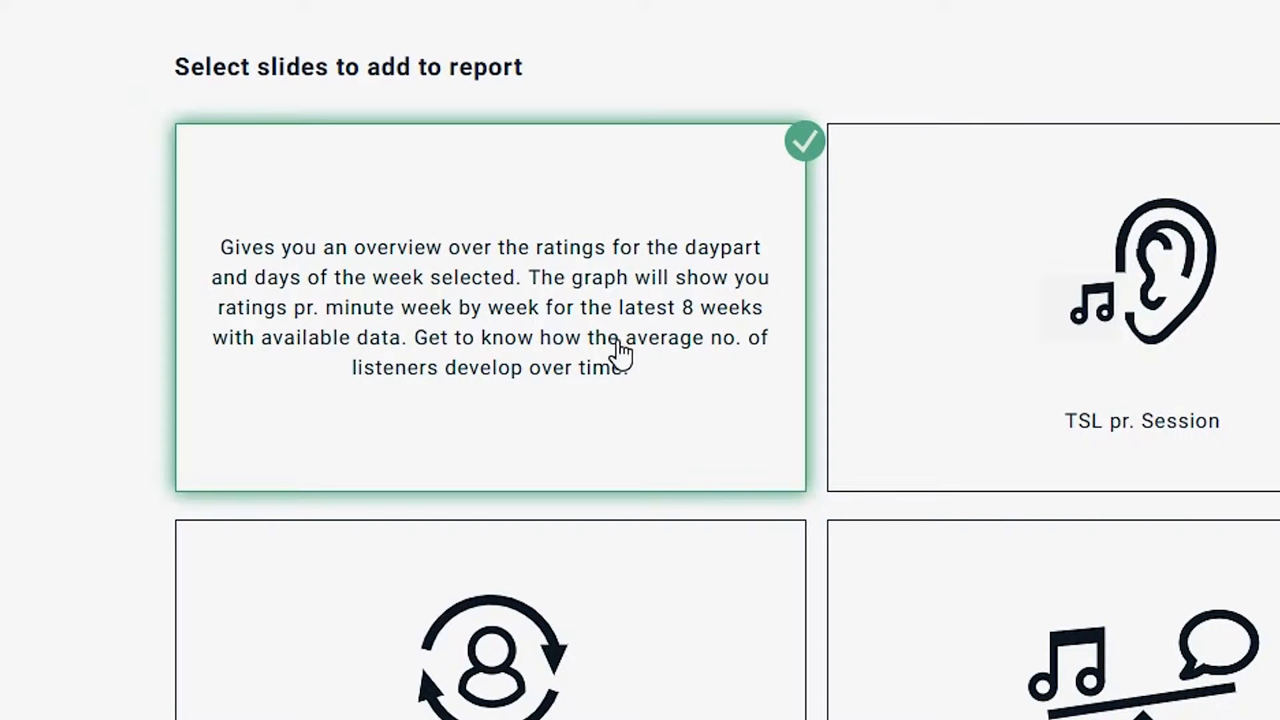
Tick TSL pr. Session, Retention of Regular Listeners, Content Balance and Break Deltas, then add the selection
click(1227, 423)
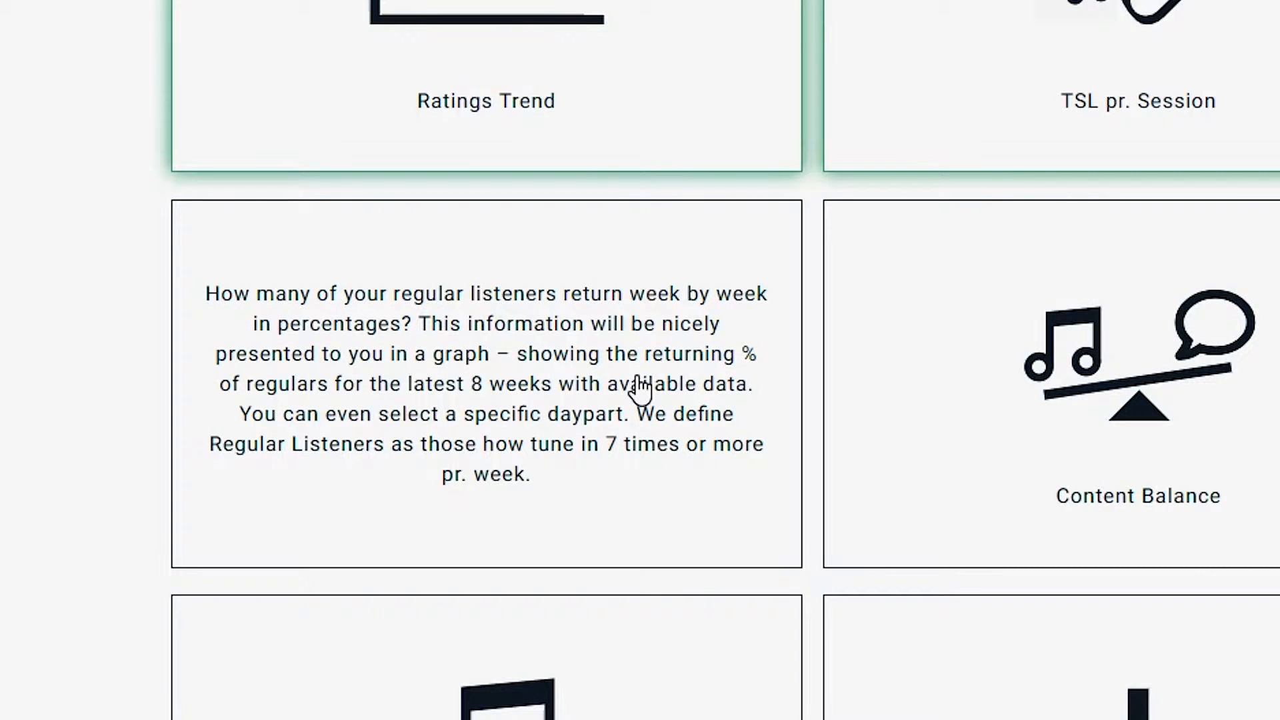
click(624, 390)
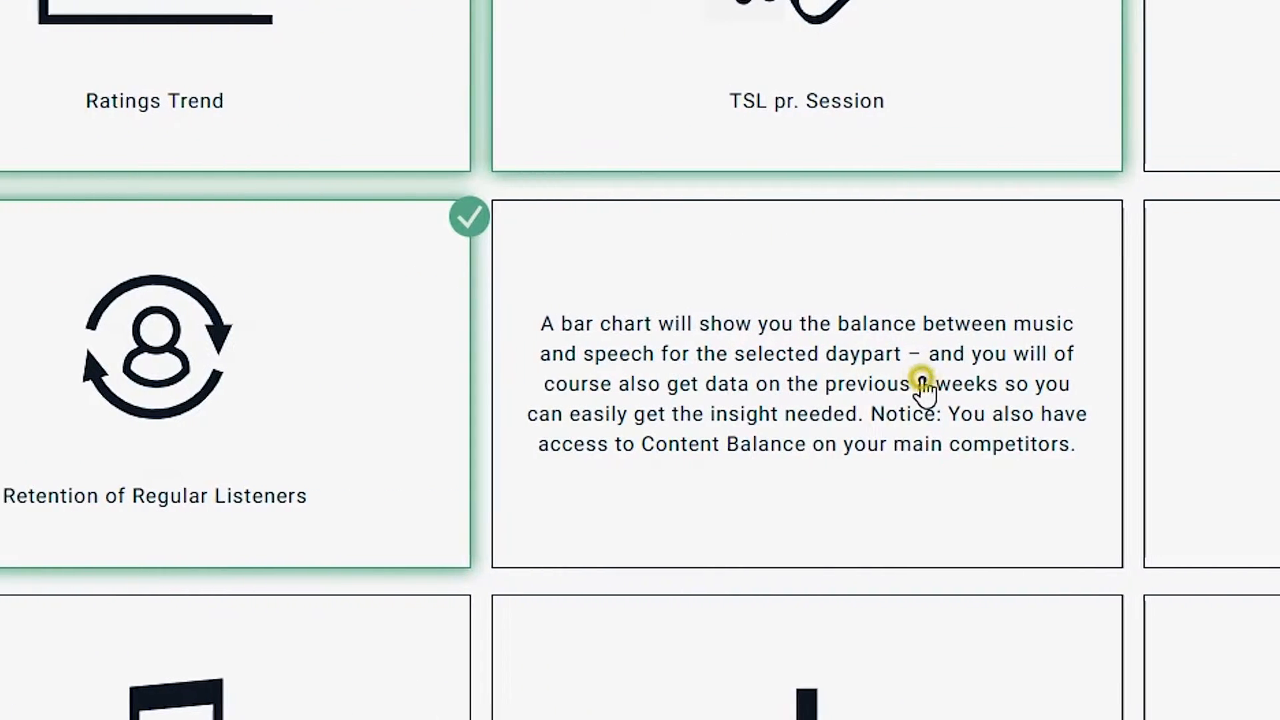
click(1257, 390)
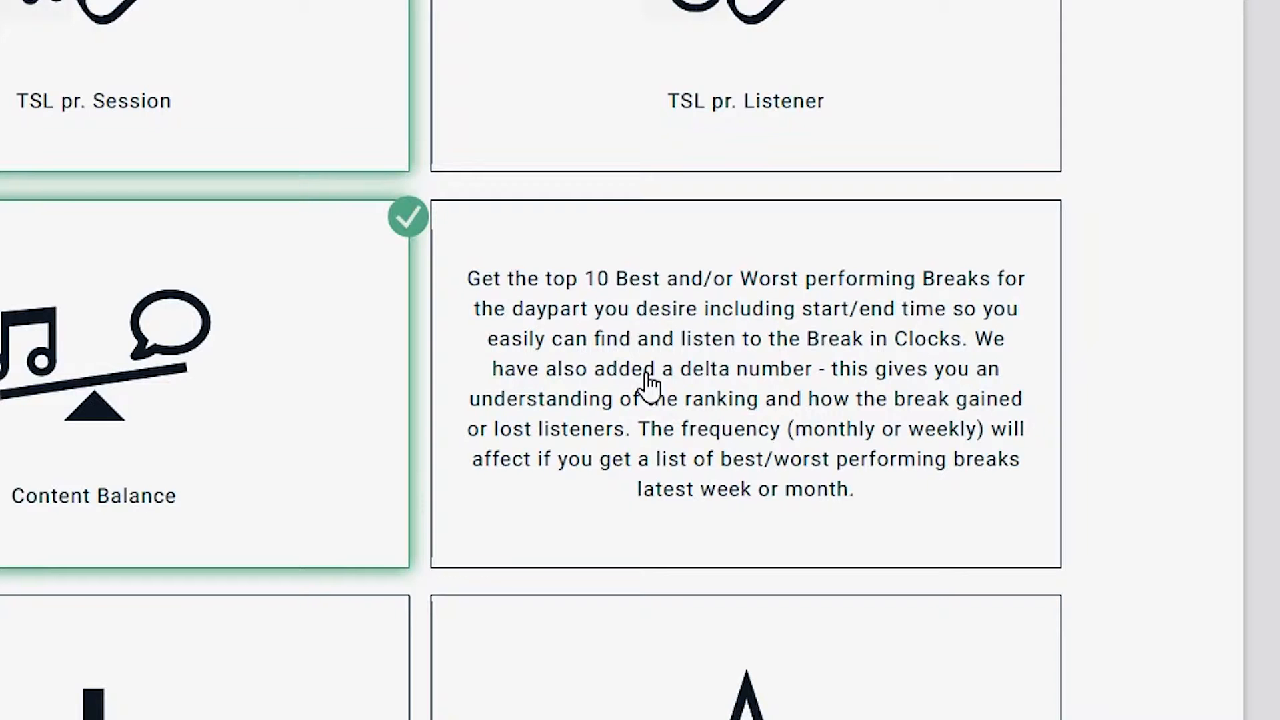
click(649, 386)
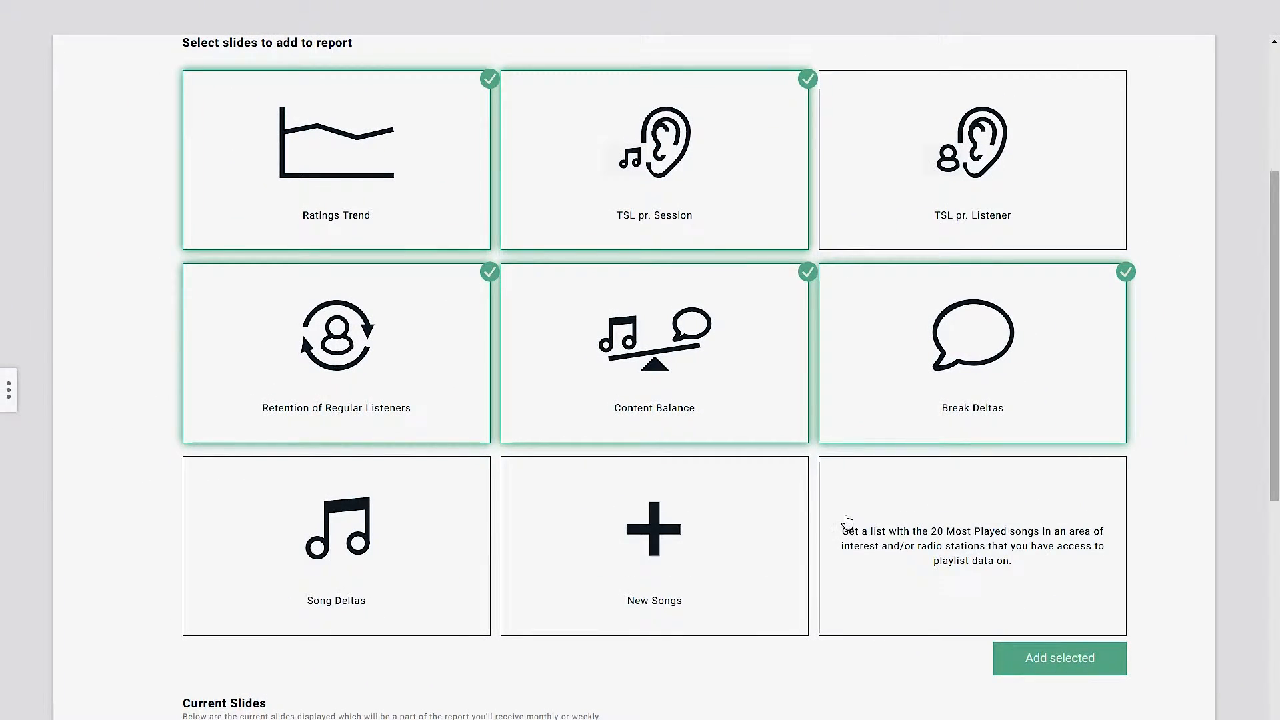
click(1047, 663)
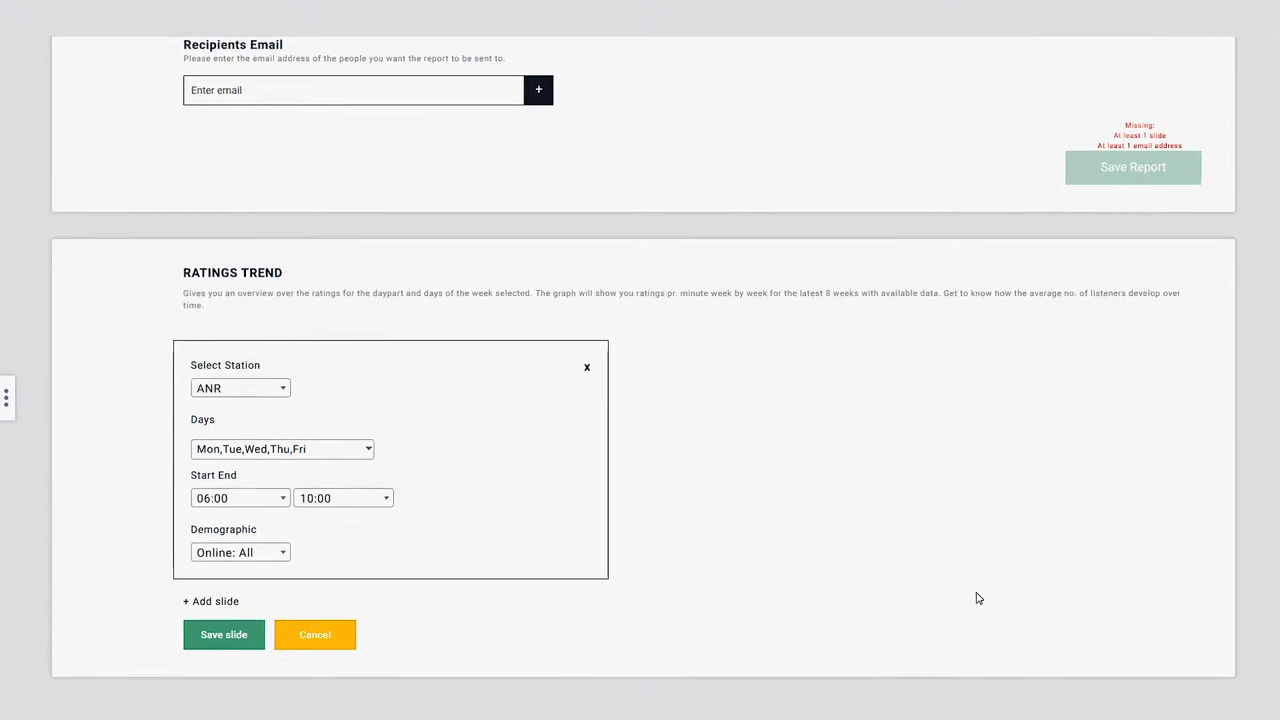
Enter the recipient's e-mail address in the Recipients Email field
click(279, 87)
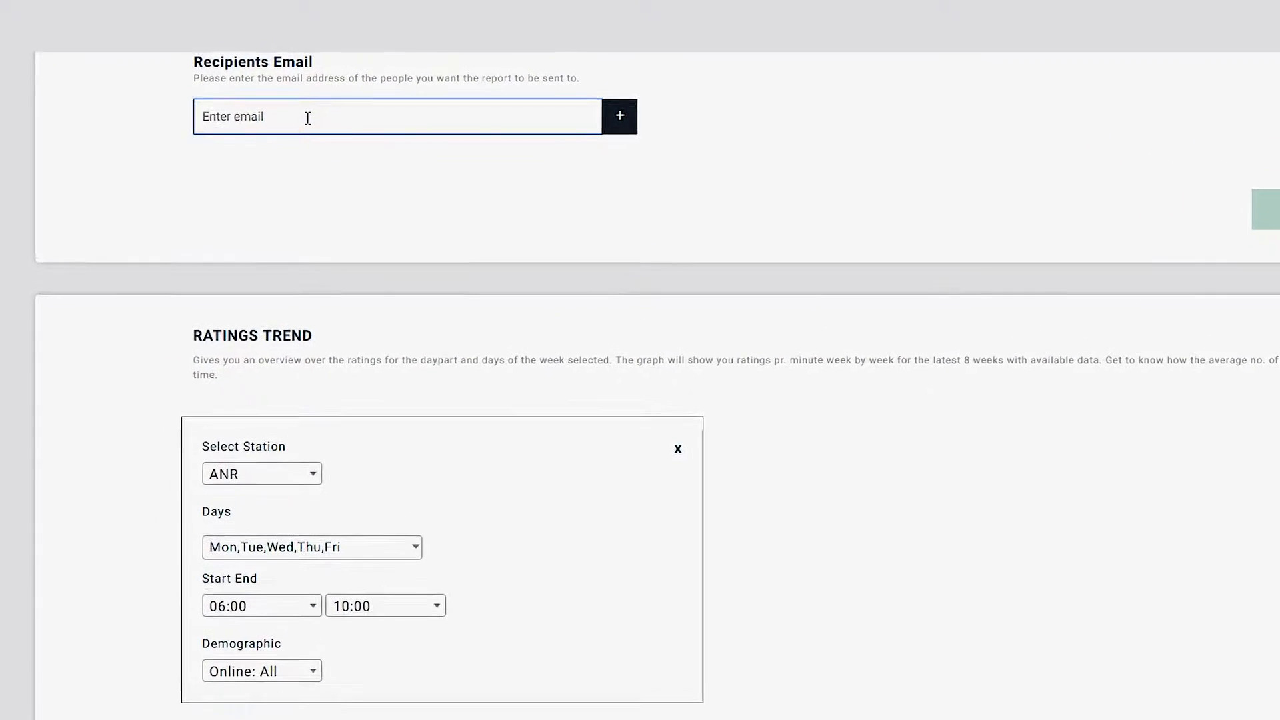
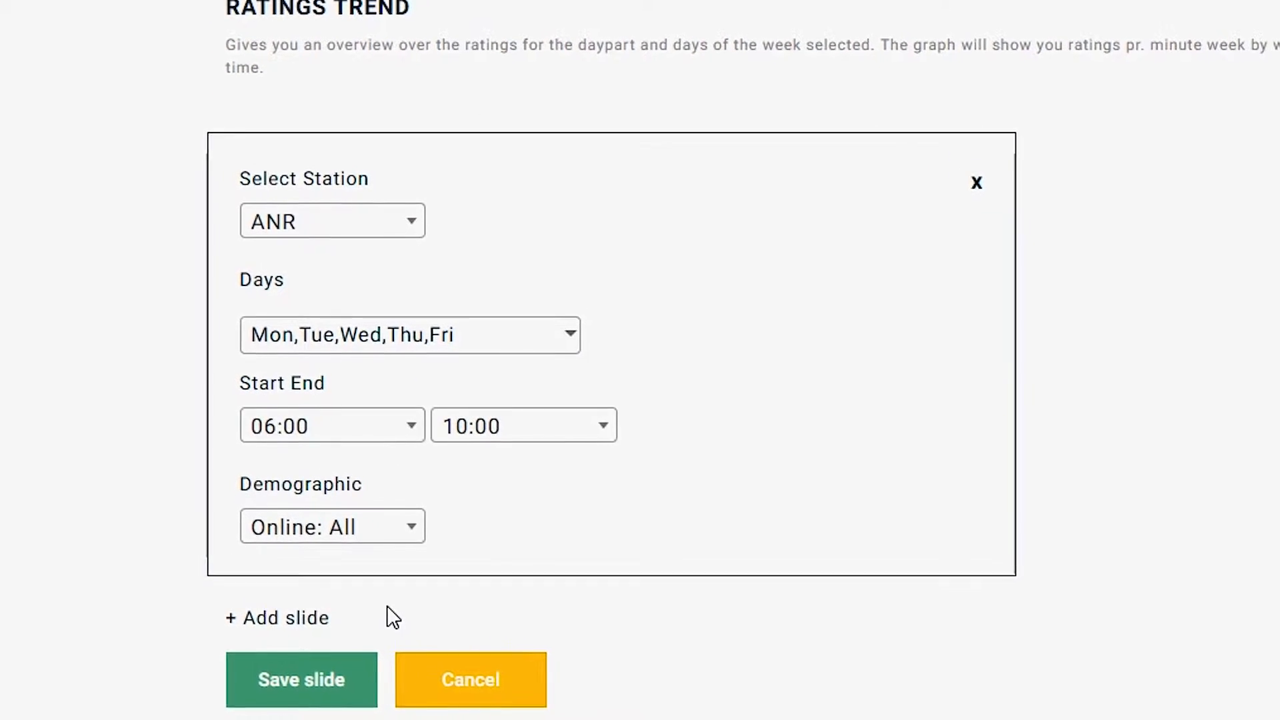
Add a second Ratings Trend slide for 15:00–18:00 and save the Ratings Trend slides
click(313, 623)
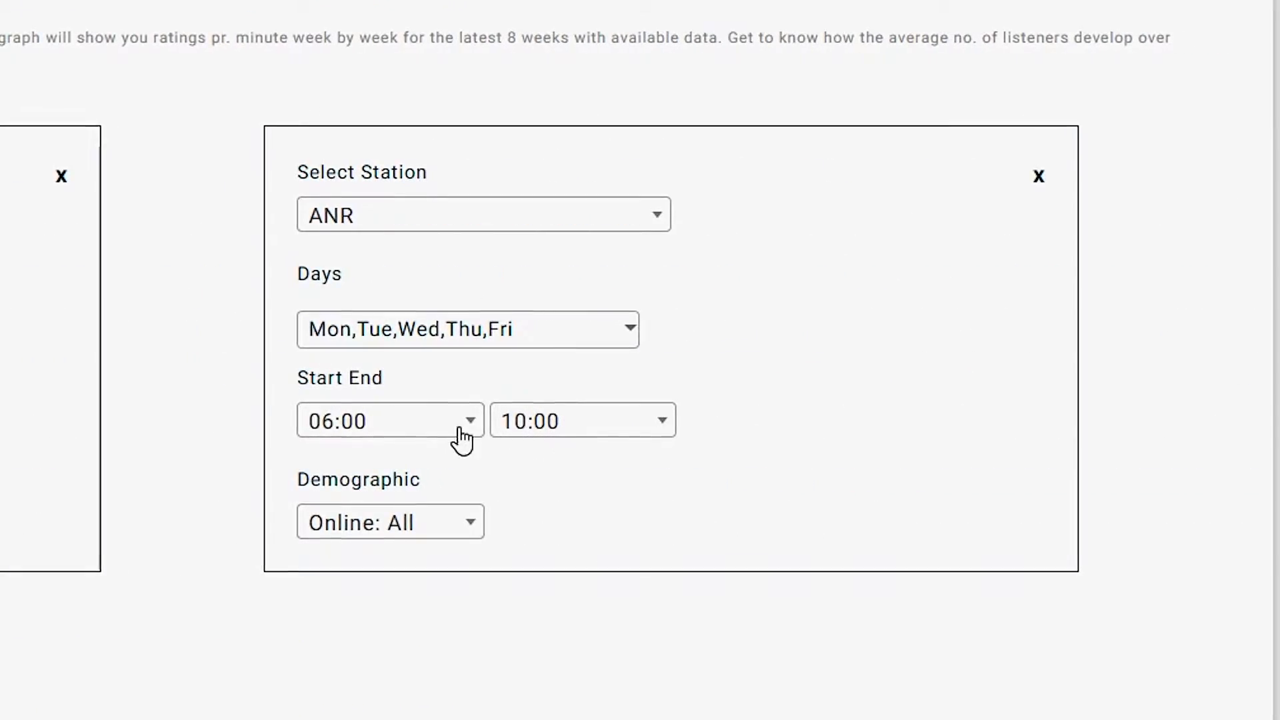
click(453, 423)
scroll(403, 660, down, 3)
click(383, 613)
click(543, 430)
scroll(553, 630, down, 5)
click(534, 588)
click(602, 527)
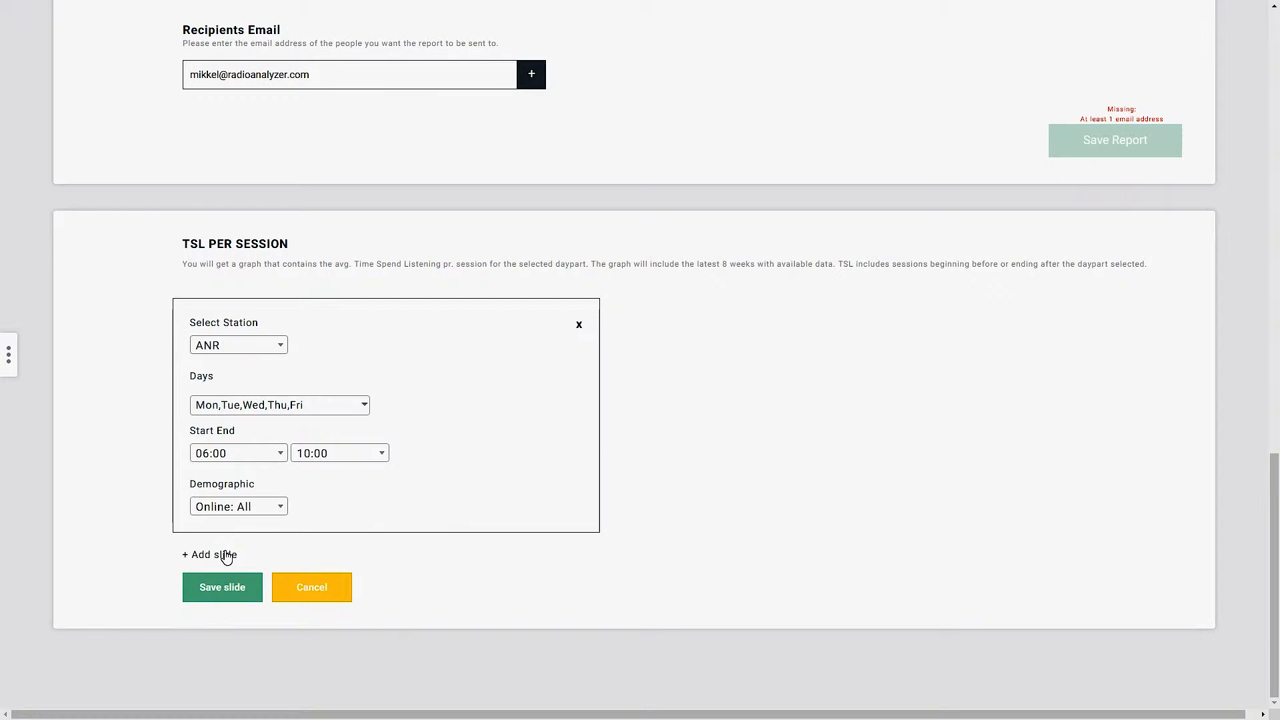
click(226, 556)
Add a second TSL per Session slide for 15:00–18:00 and save it
click(783, 454)
scroll(785, 533, down, 3)
click(763, 554)
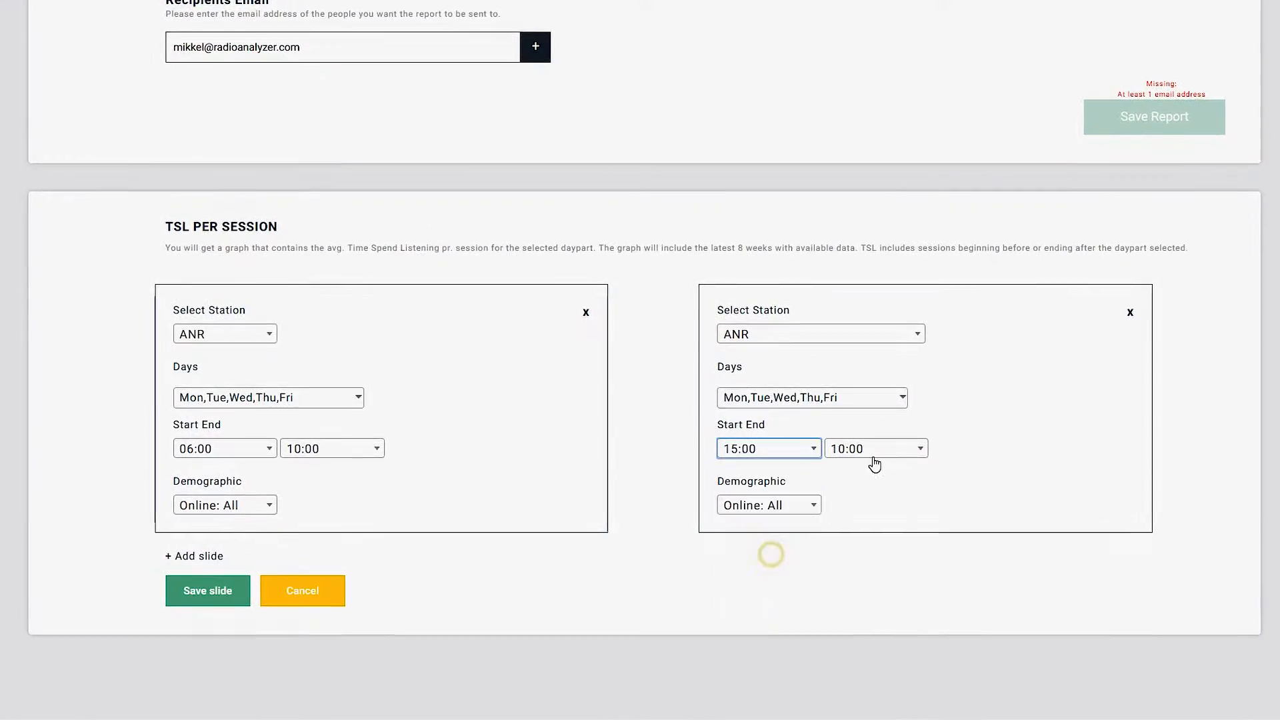
click(875, 454)
scroll(874, 547, down, 4)
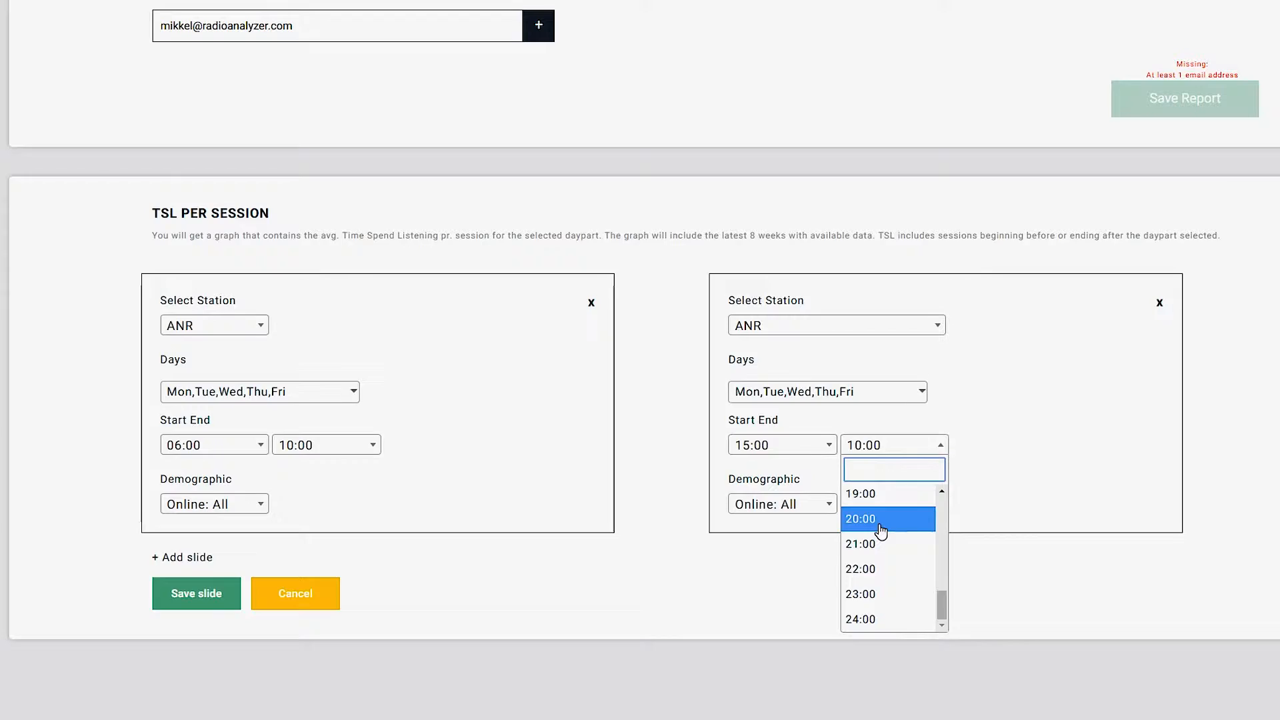
scroll(881, 531, up, 2)
click(893, 540)
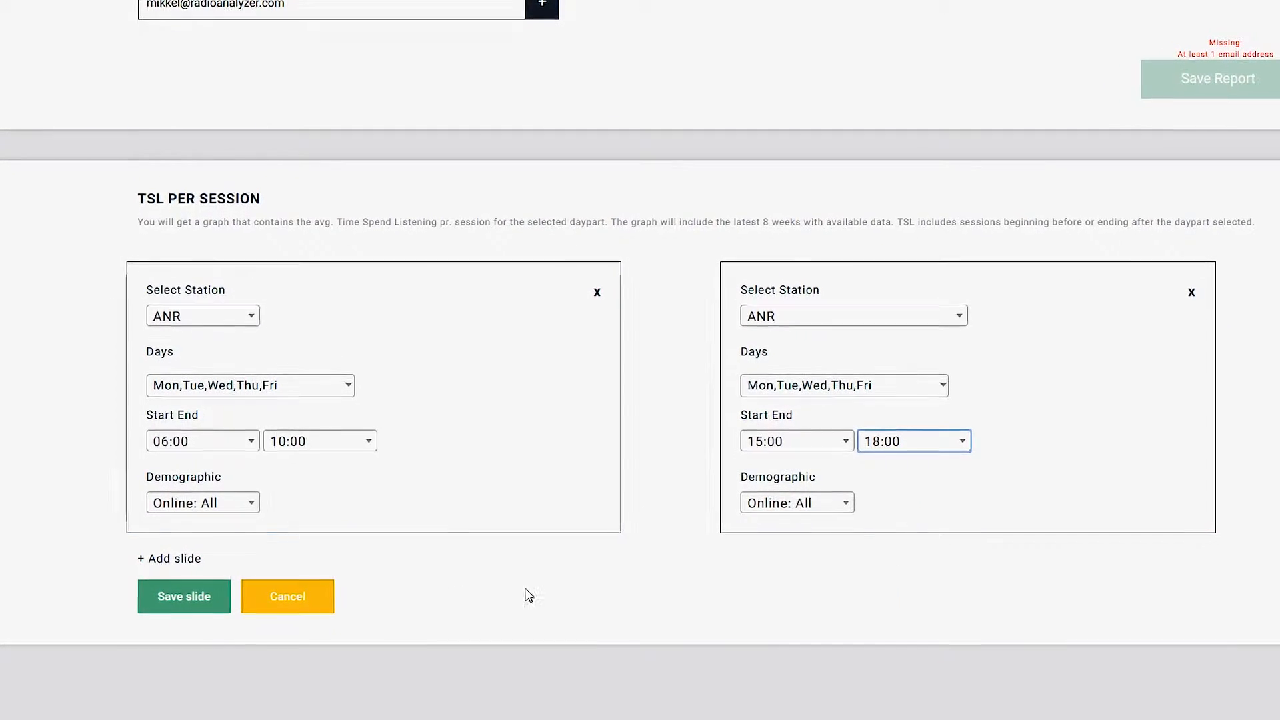
click(166, 602)
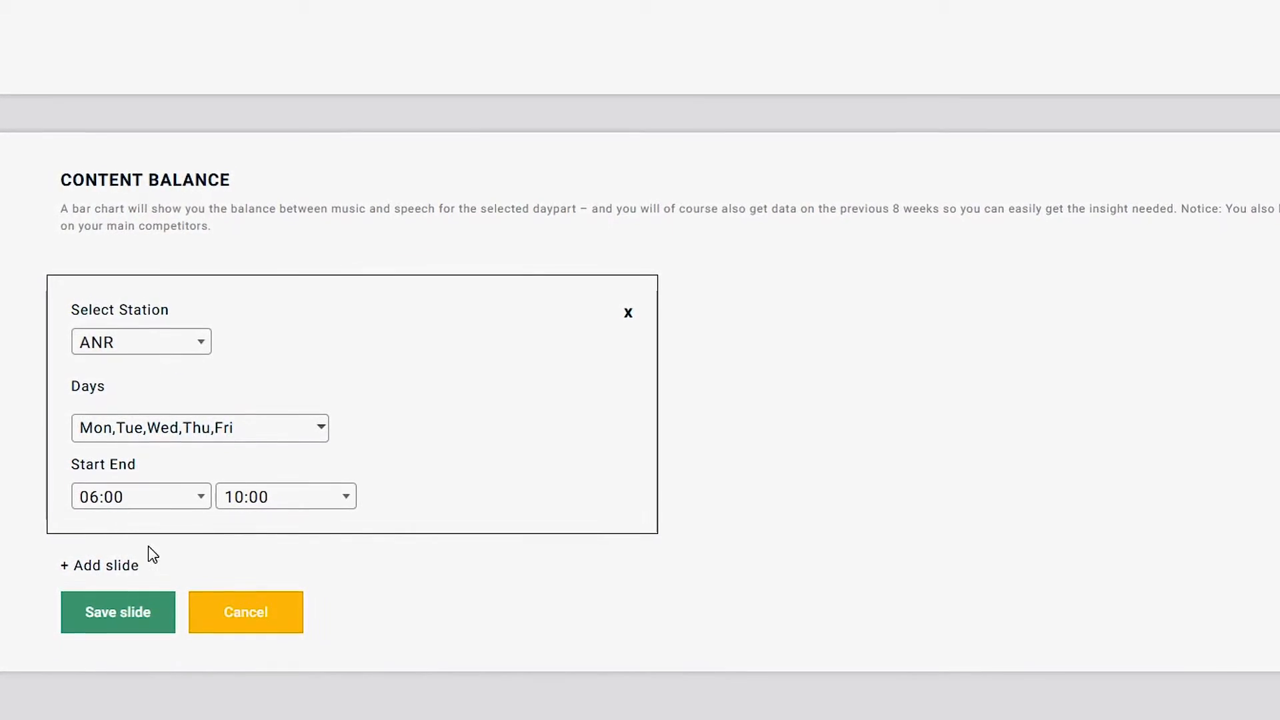
Add a second Content Balance slide with station DR P3
click(115, 567)
click(933, 341)
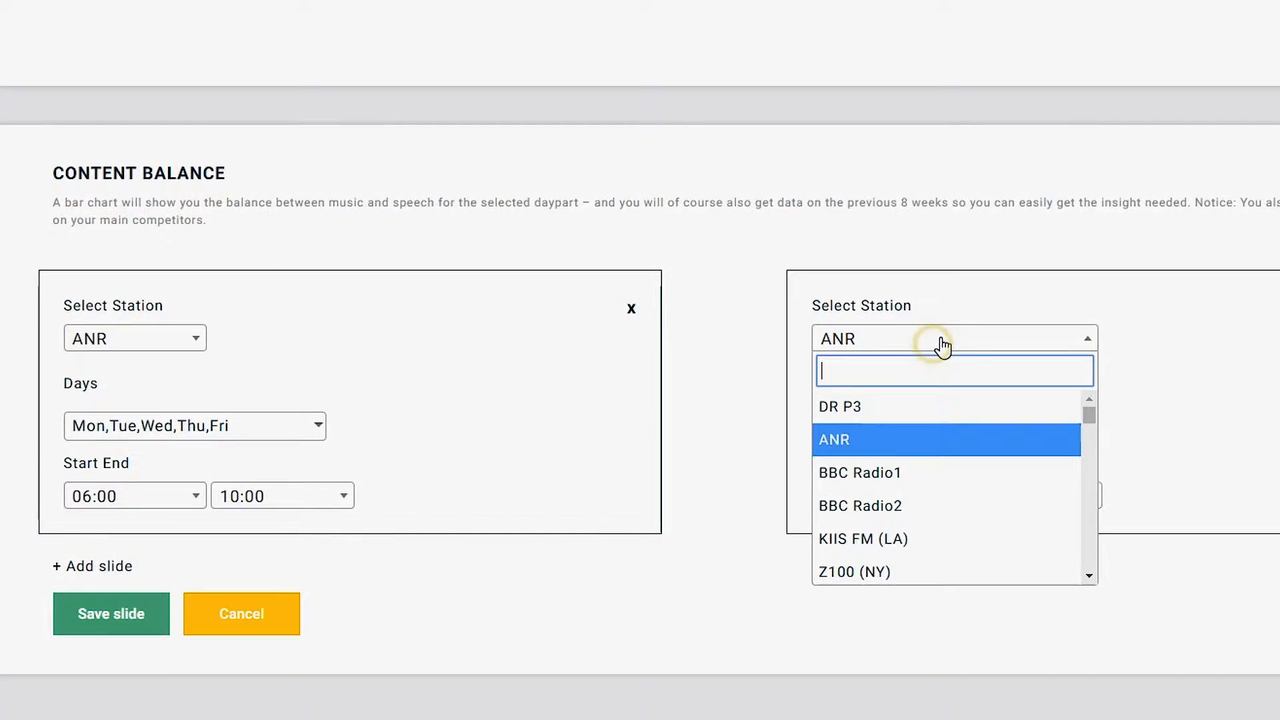
click(945, 408)
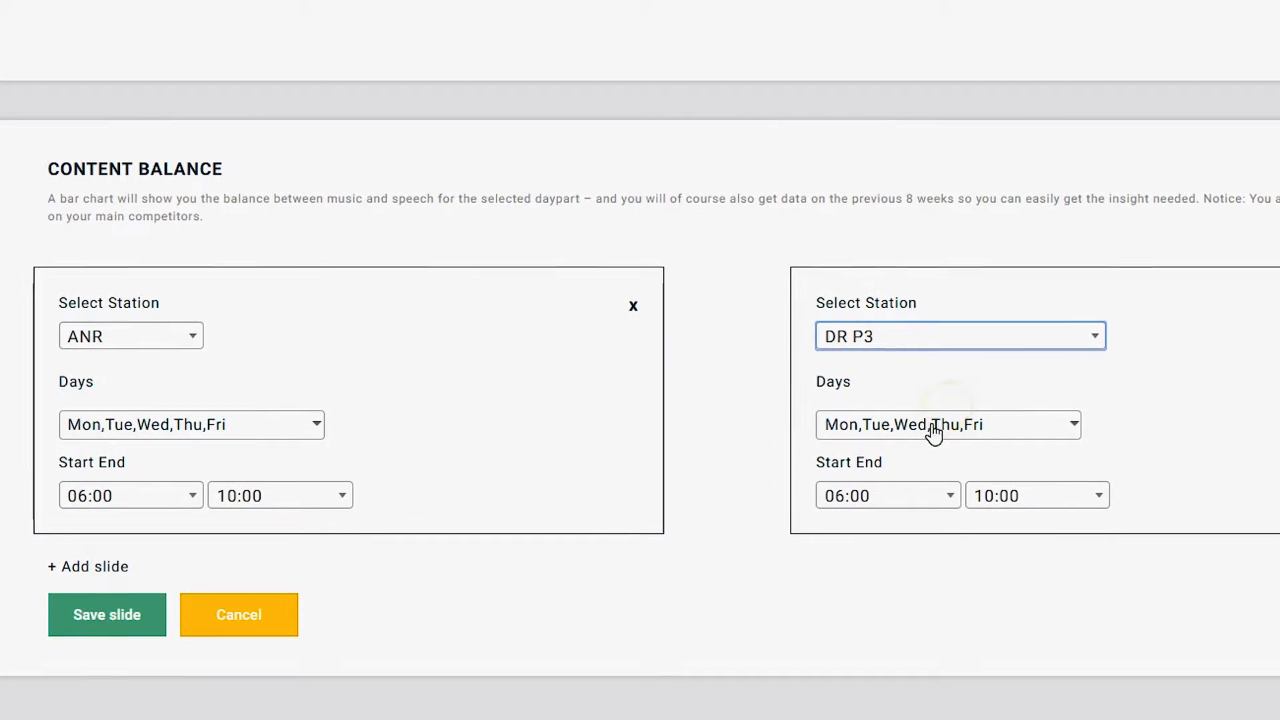
Add a third Content Balance slide for ANR at 15:00–18:00, save it, then save Break Deltas
click(91, 563)
scroll(94, 527, down, 3)
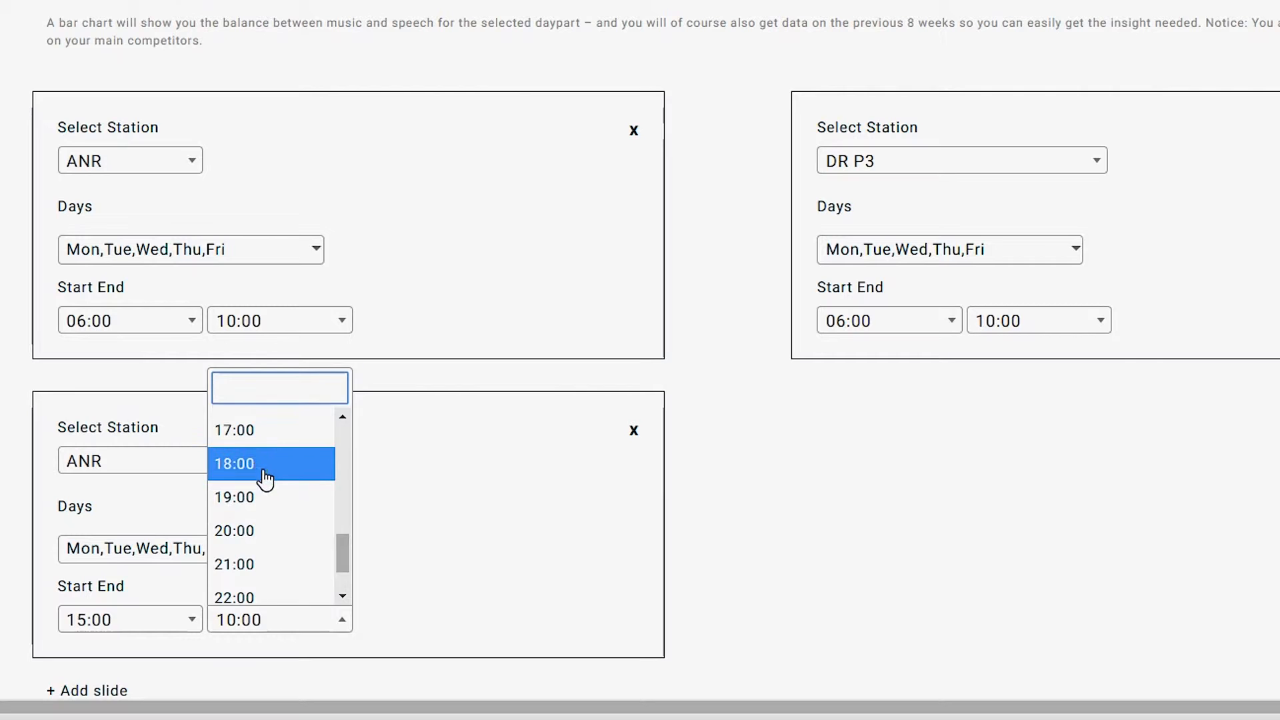
scroll(400, 567, down, 3)
click(147, 543)
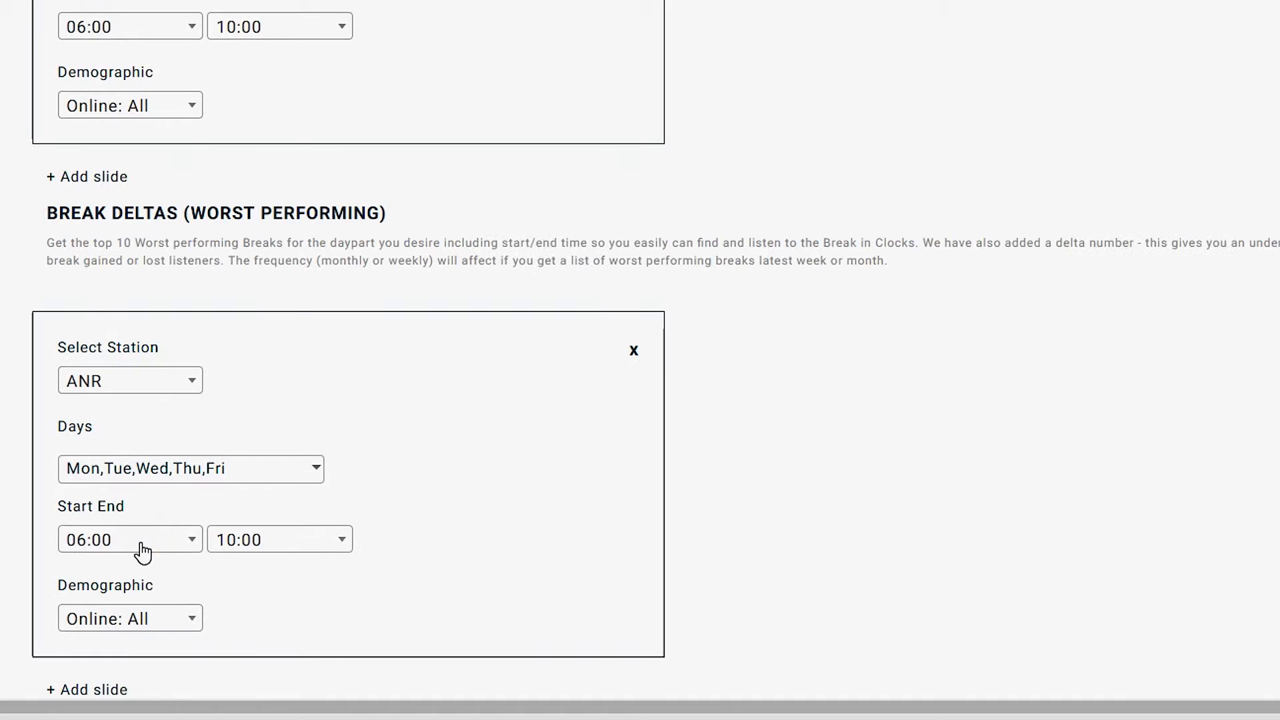
scroll(406, 468, down, 3)
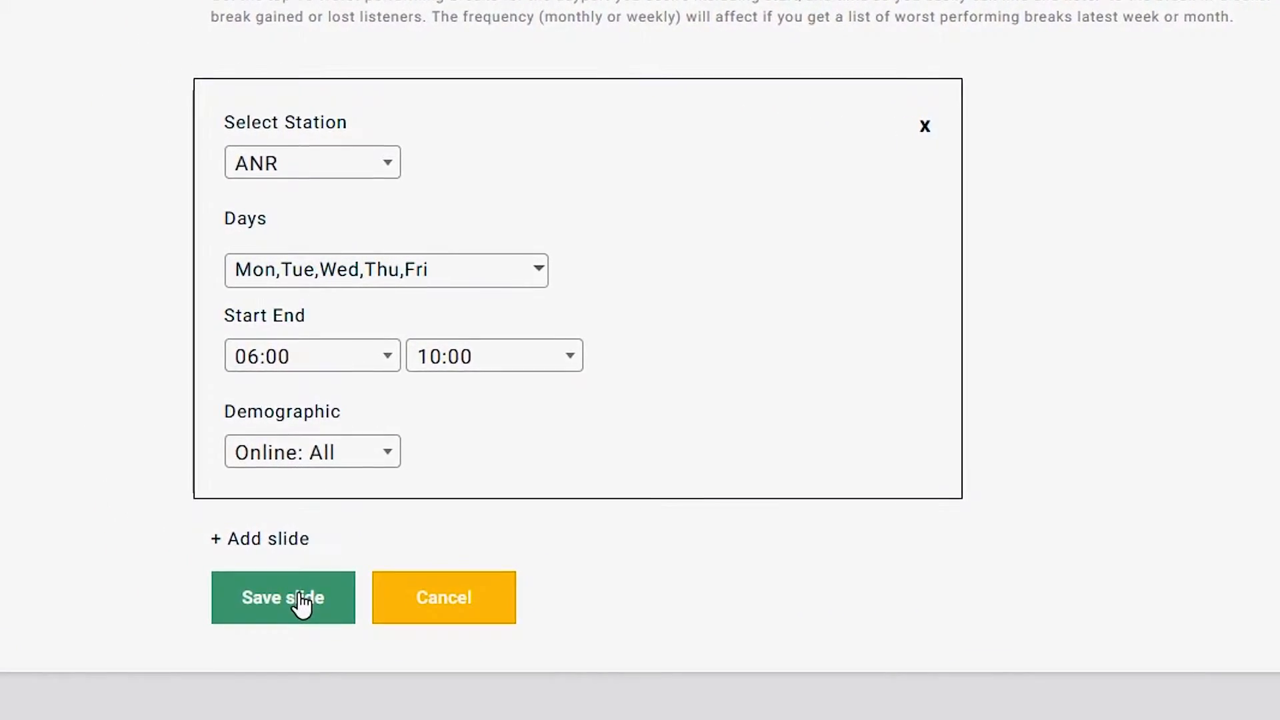
click(275, 583)
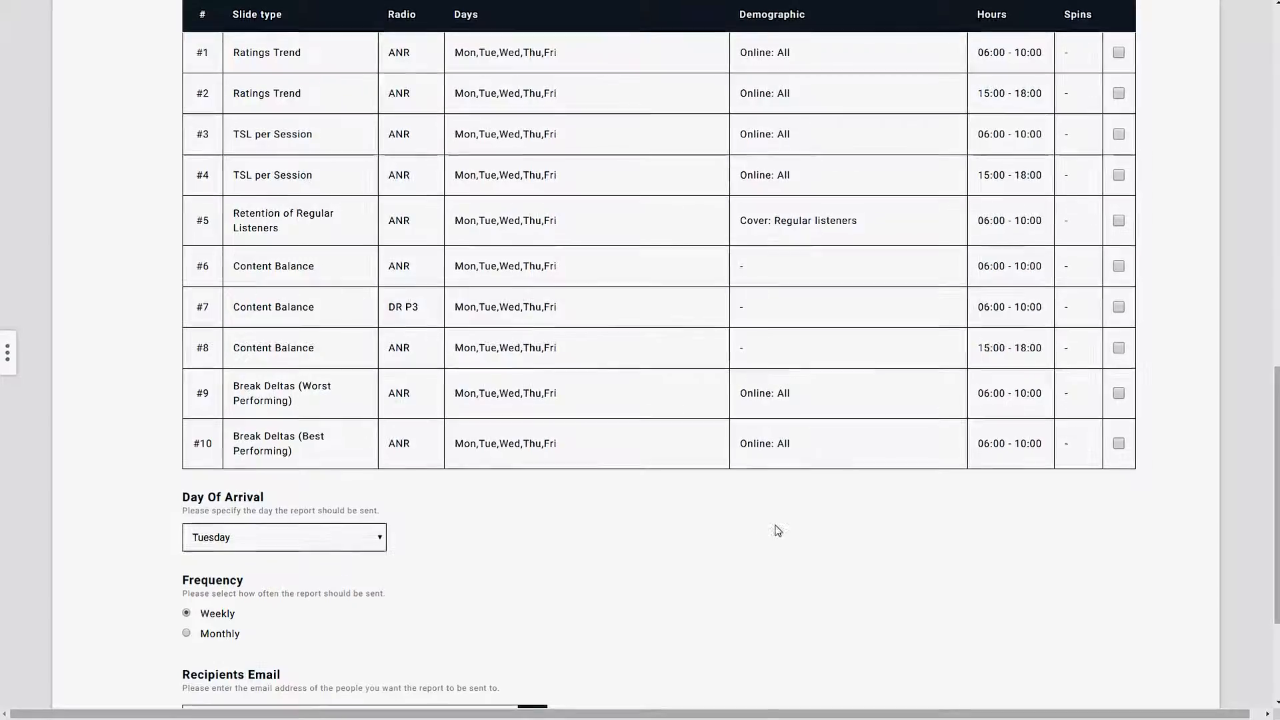
Set weekly delivery on Wednesday and add the entered address to the recipients list
scroll(699, 385, up, 2)
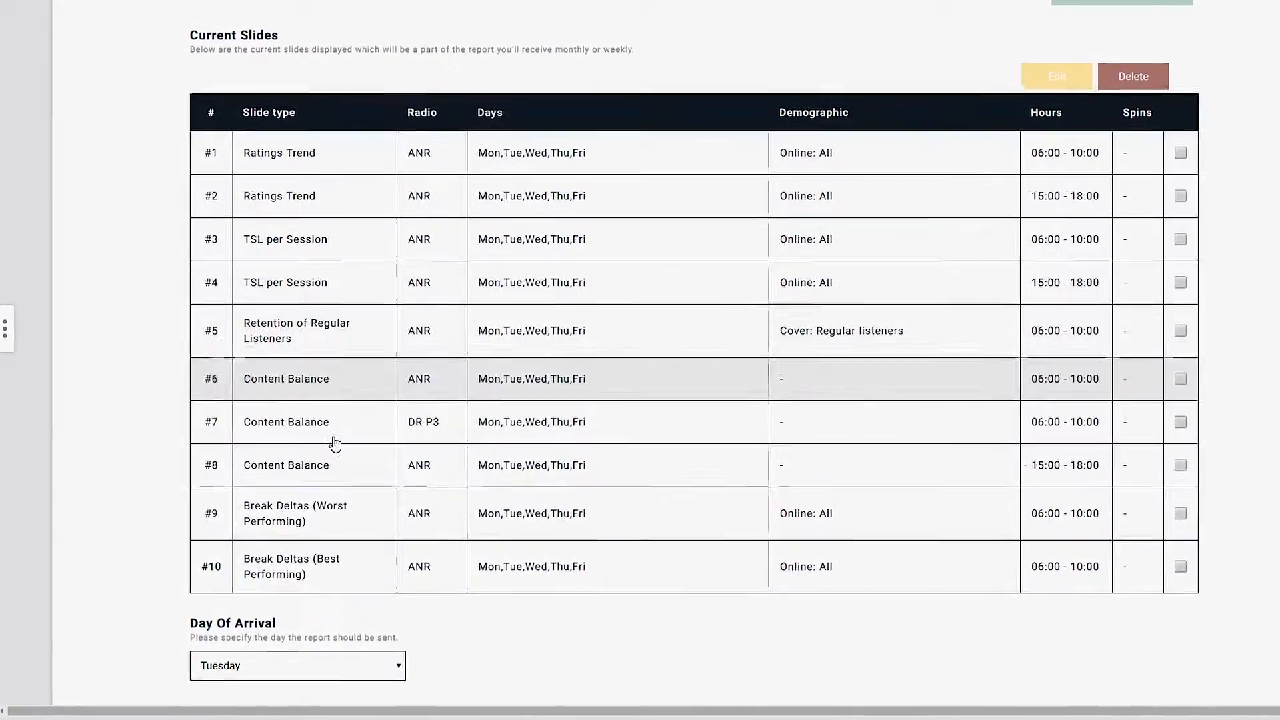
scroll(562, 579, down, 3)
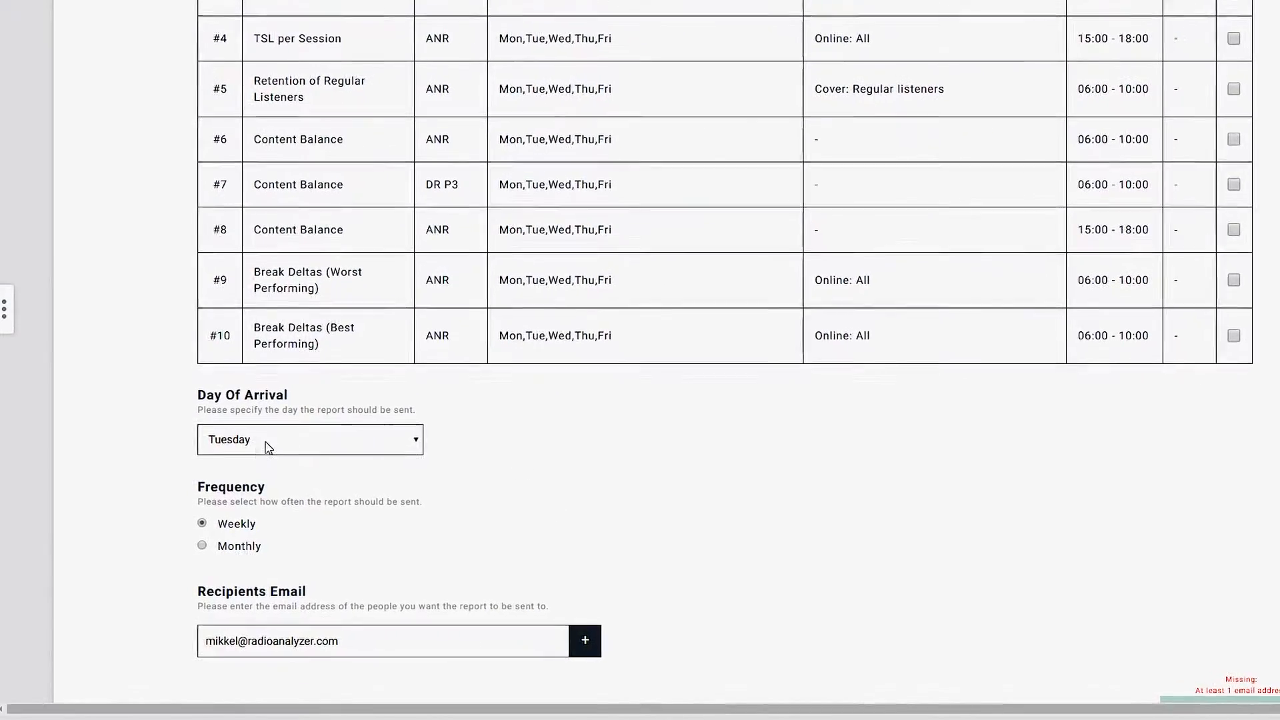
click(276, 442)
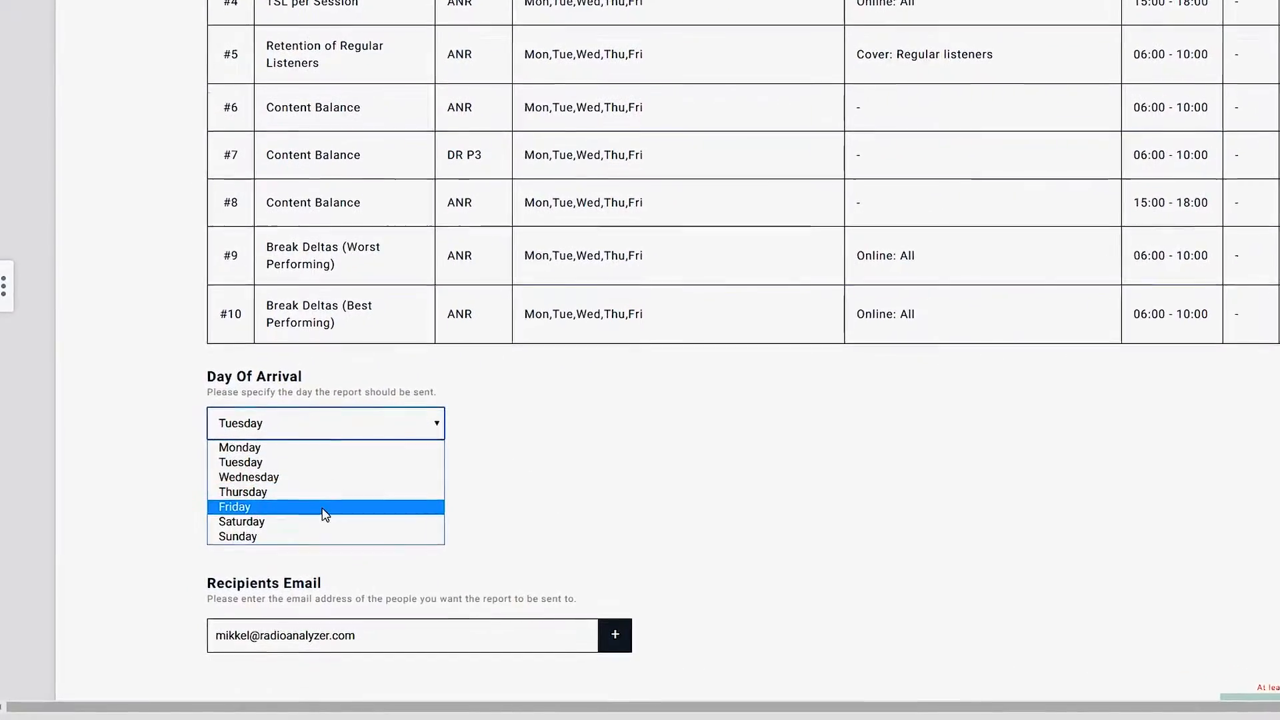
click(326, 472)
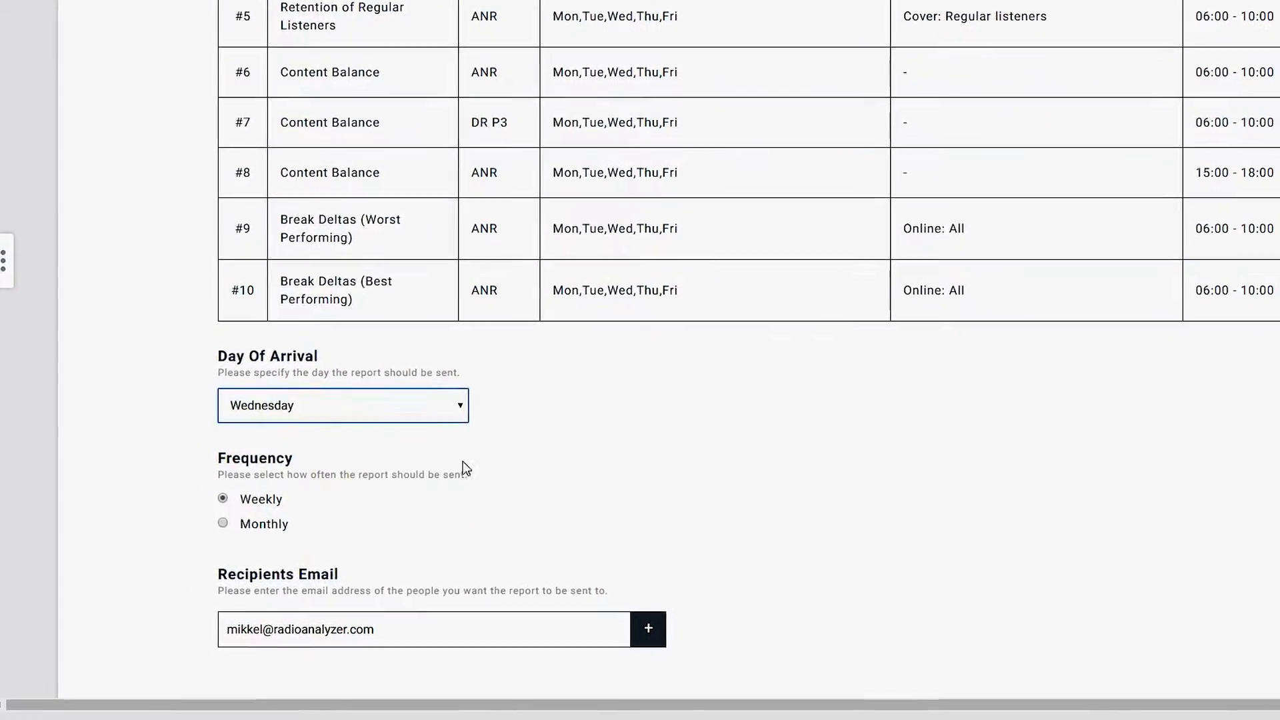
scroll(654, 455, down, 2)
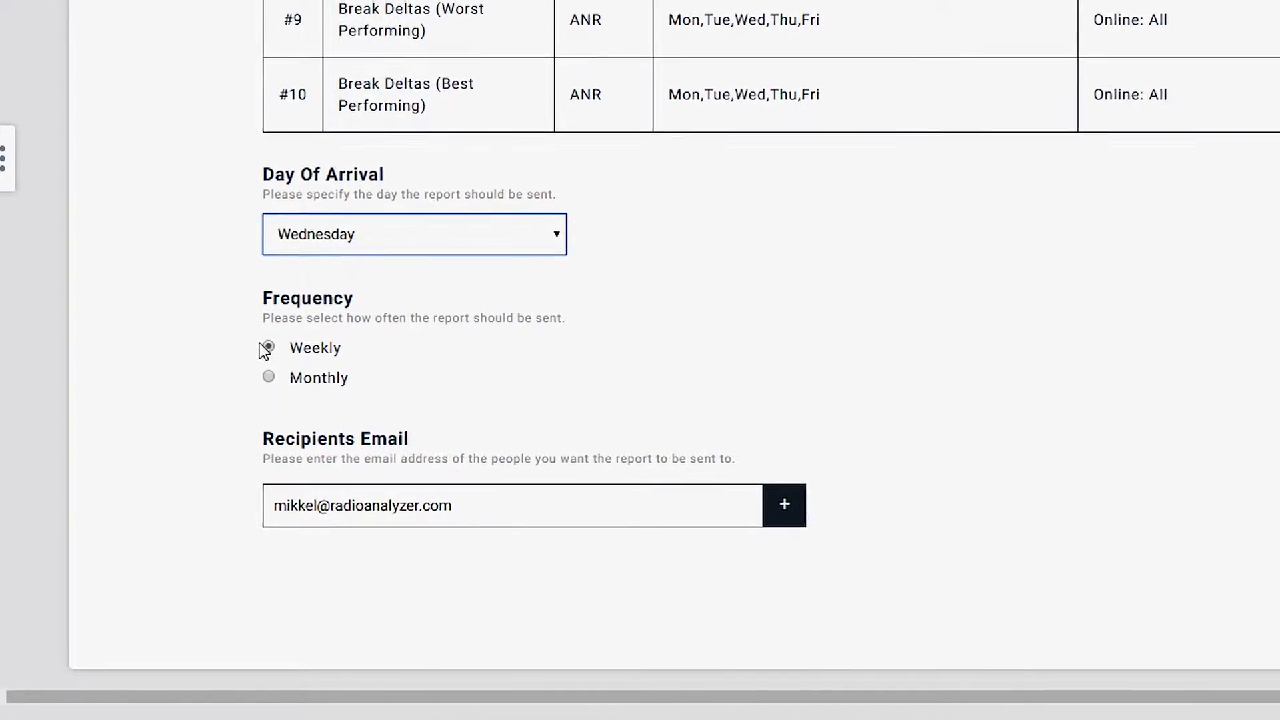
click(799, 510)
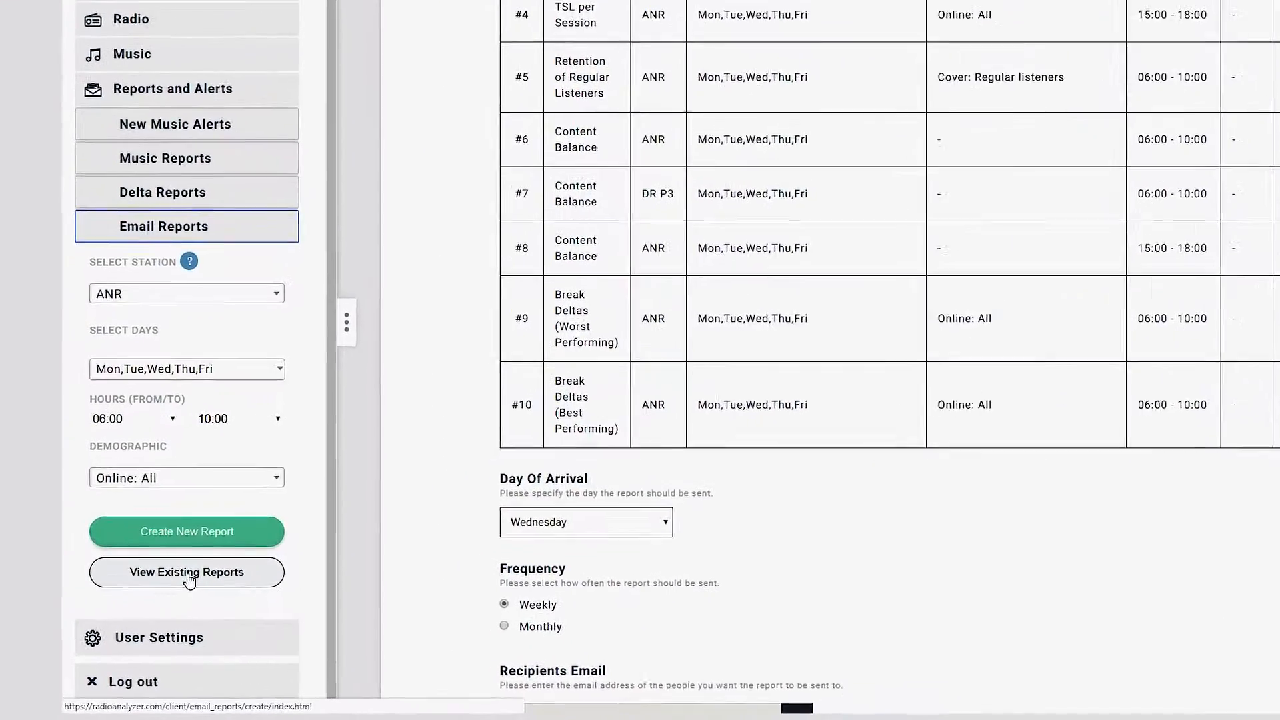
Open View Existing Reports and expand Mix Megapol Morning Show Report to see its slides
click(189, 578)
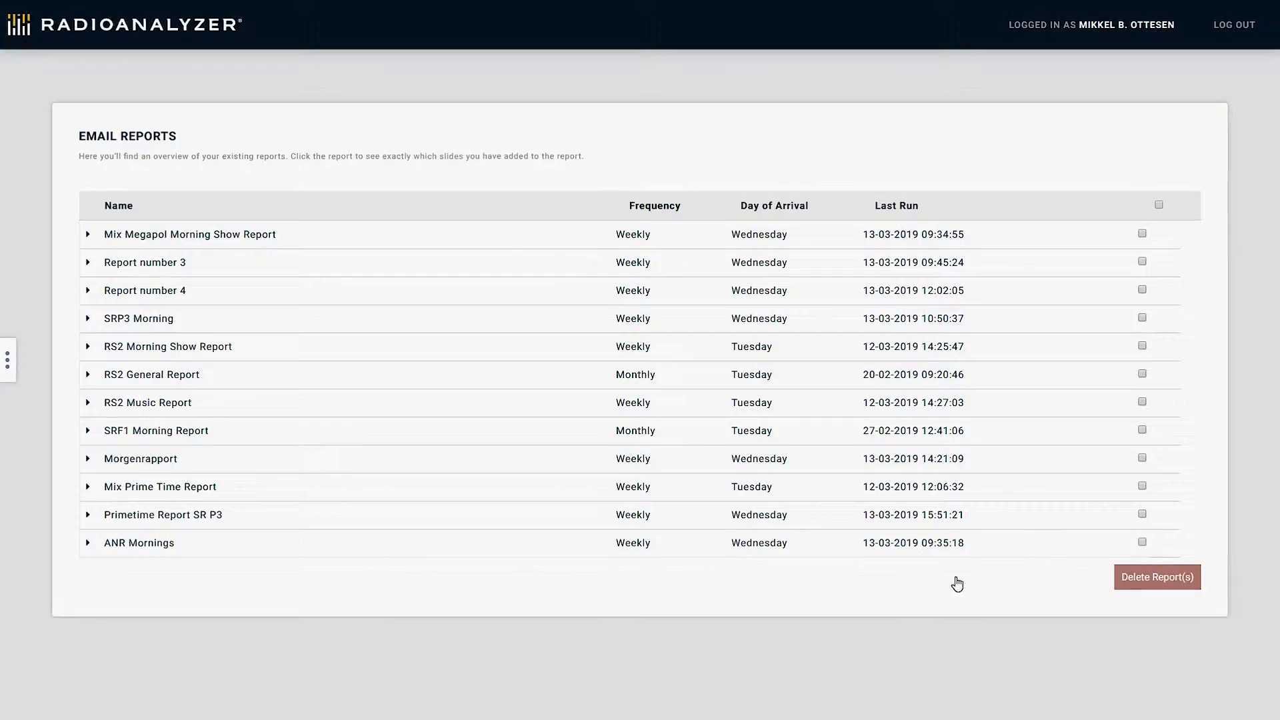
click(84, 234)
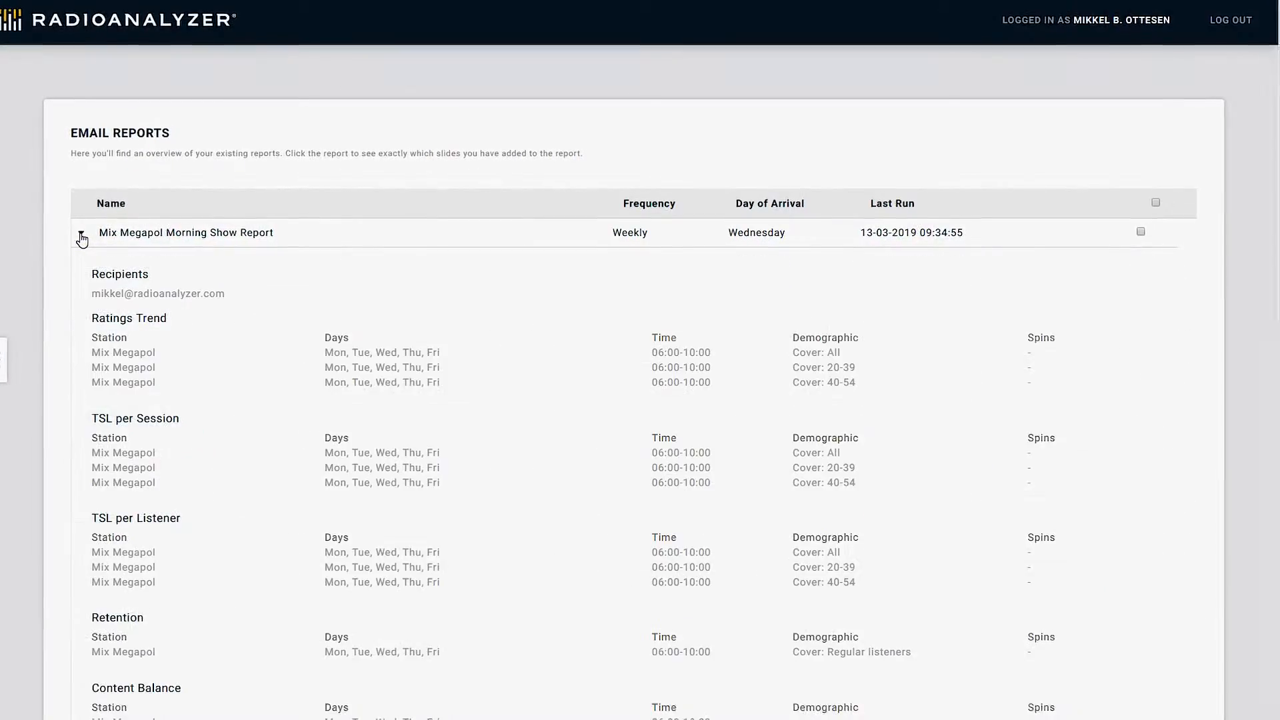
scroll(243, 347, down, 4)
scroll(240, 354, down, 7)
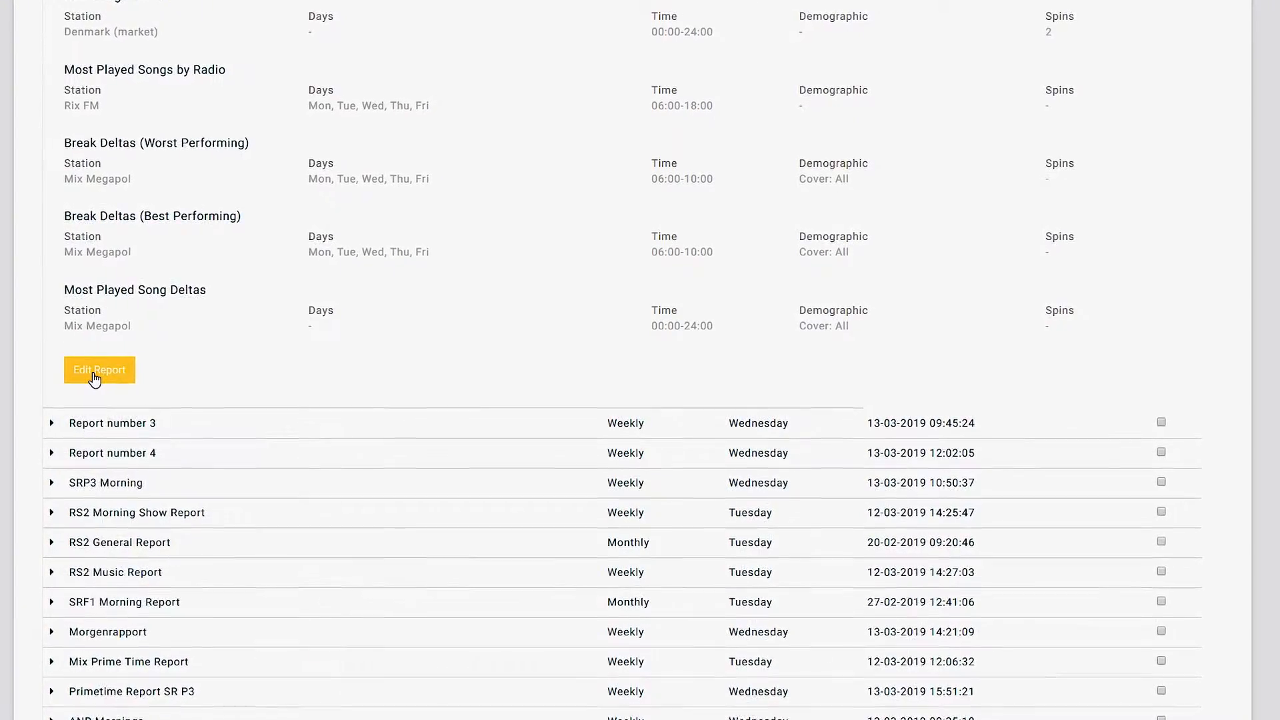
scroll(800, 387, down, 3)
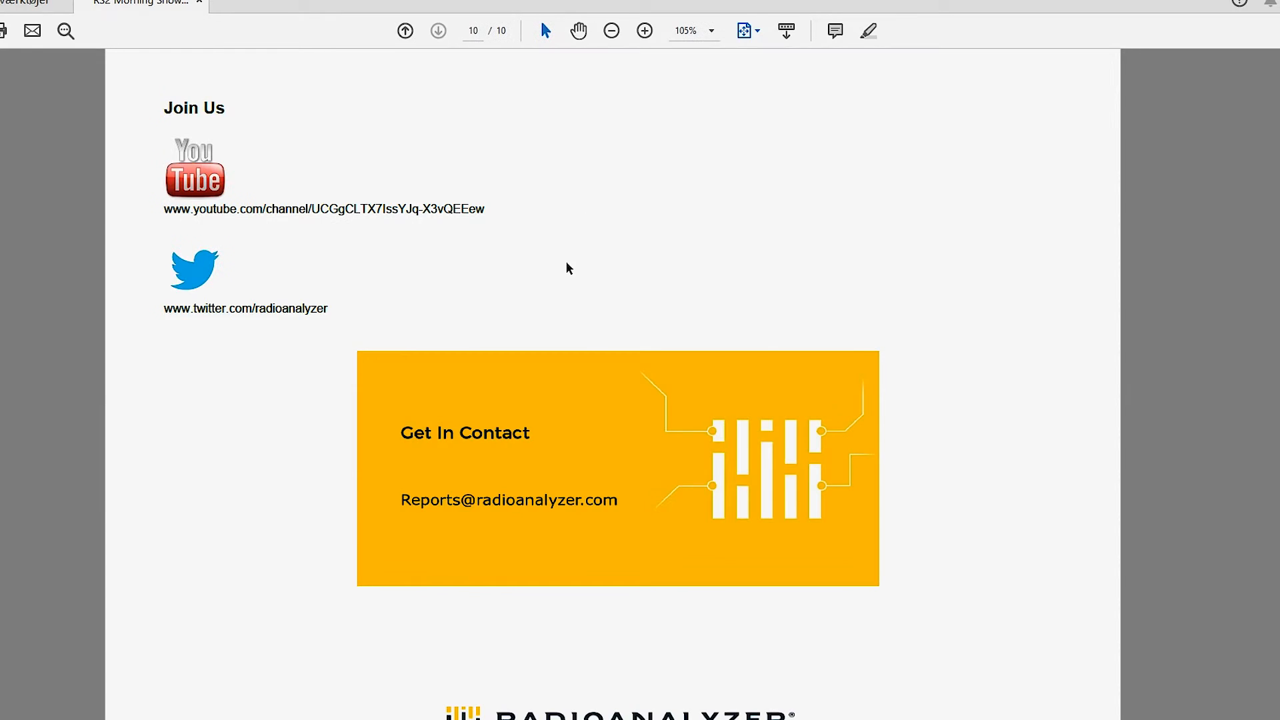
Scroll through the RS2 Berlin report PDF from the table of contents toward the Join Us page
scroll(566, 262, up, 9)
scroll(574, 251, down, 1)
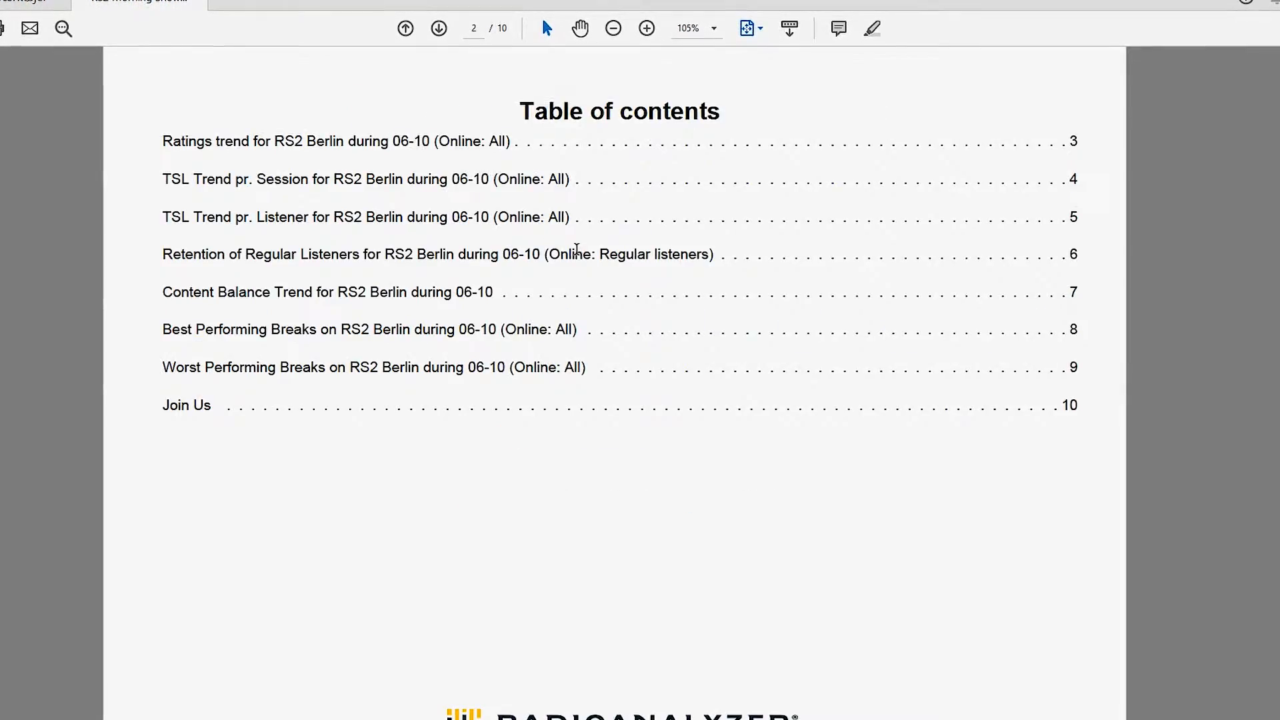
scroll(577, 250, down, 3)
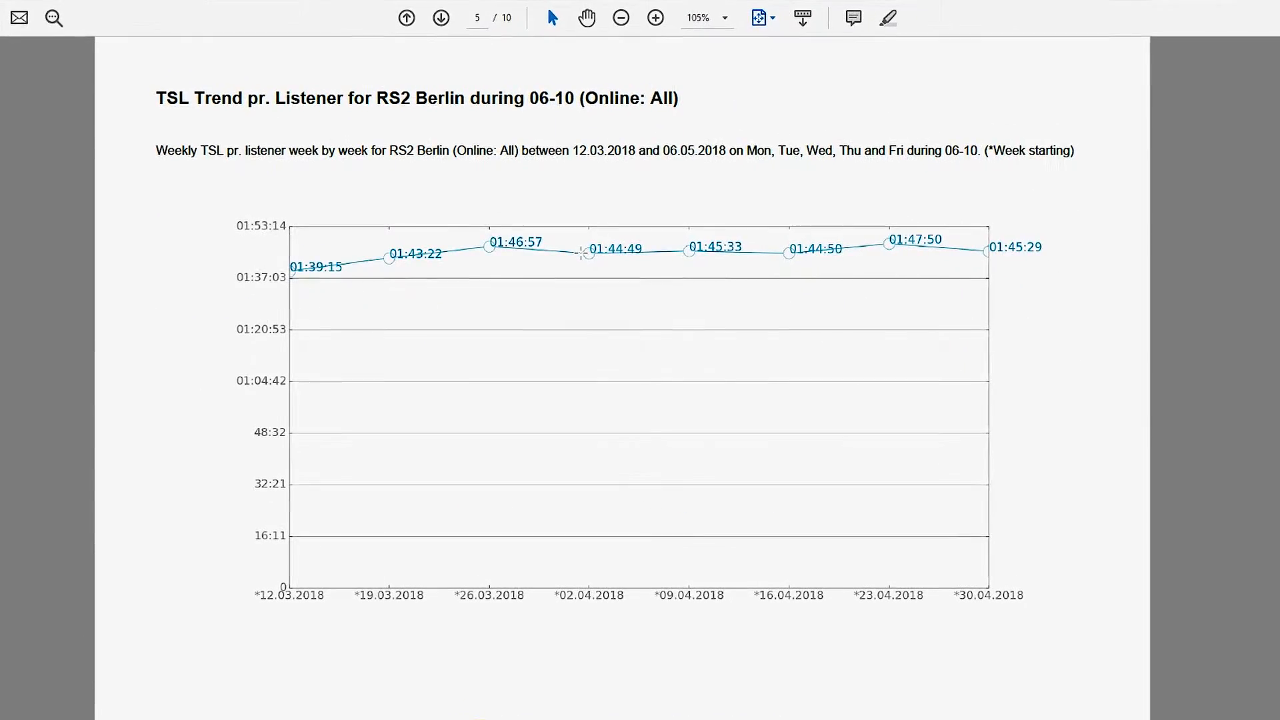
scroll(581, 253, down, 2)
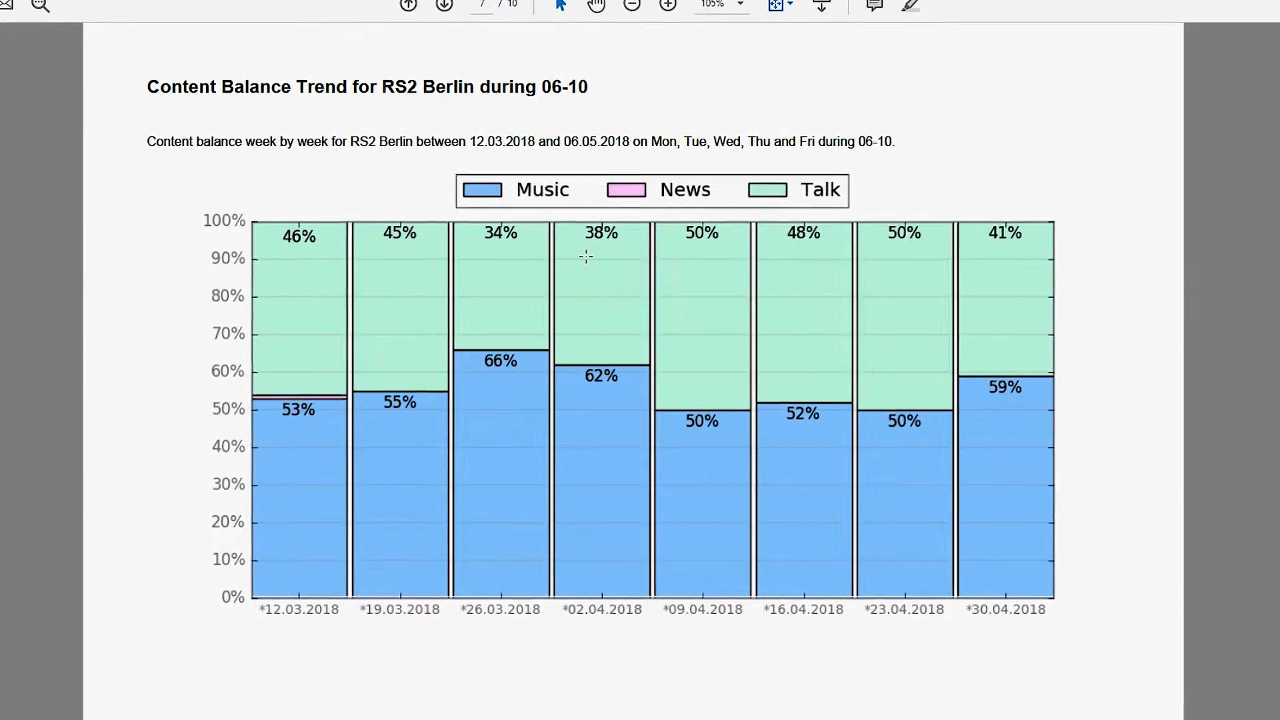
scroll(586, 256, down, 2)
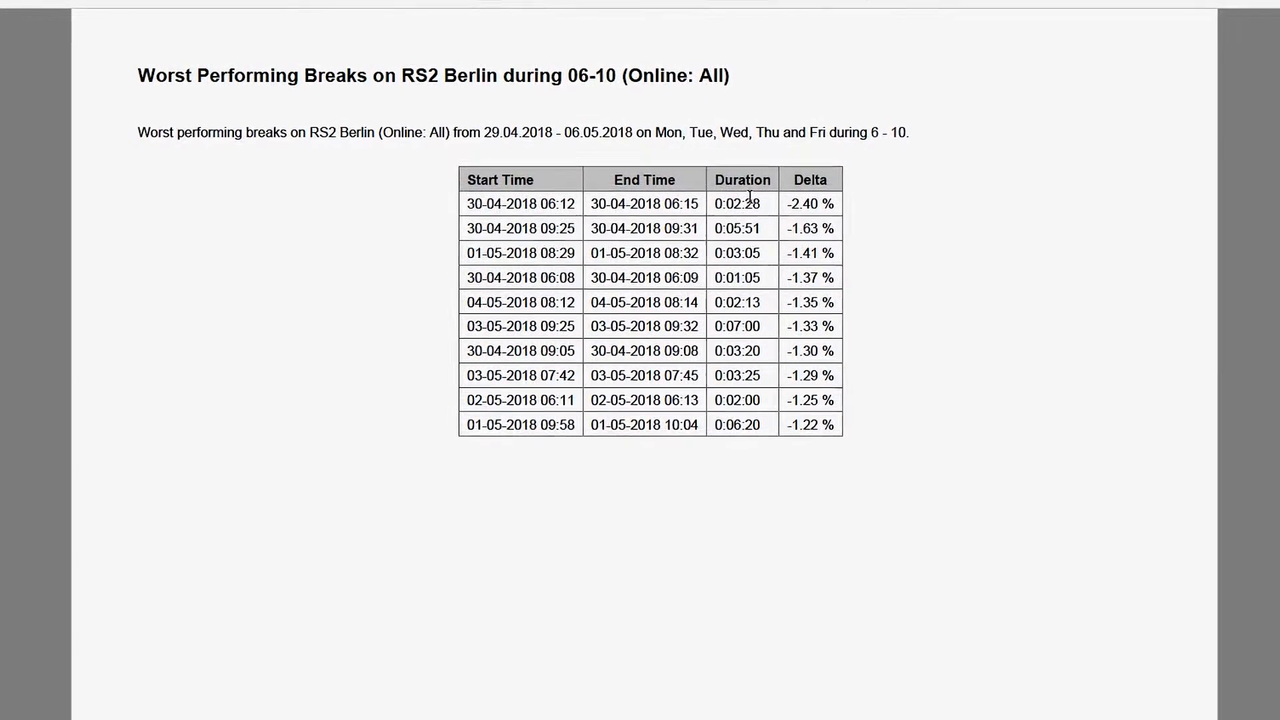
scroll(749, 197, down, 2)
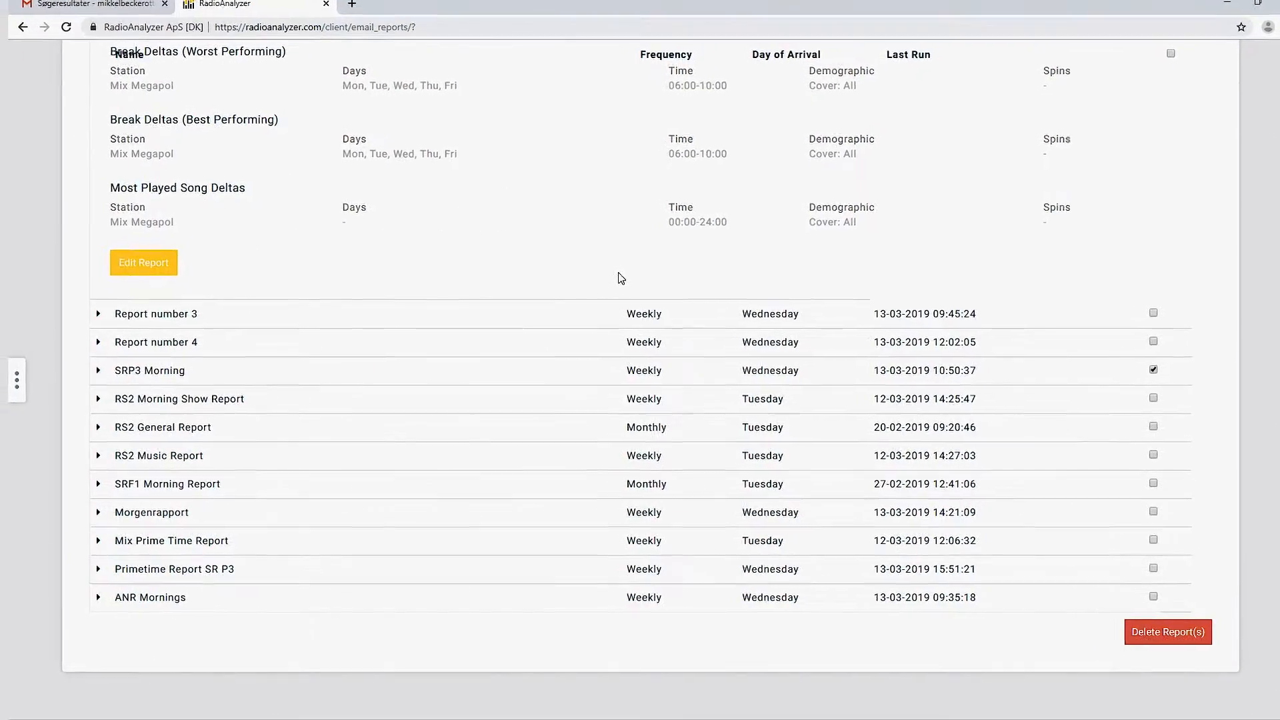
Expand the navigation panel and go from Delta Reports to the Music Reports settings form
click(32, 373)
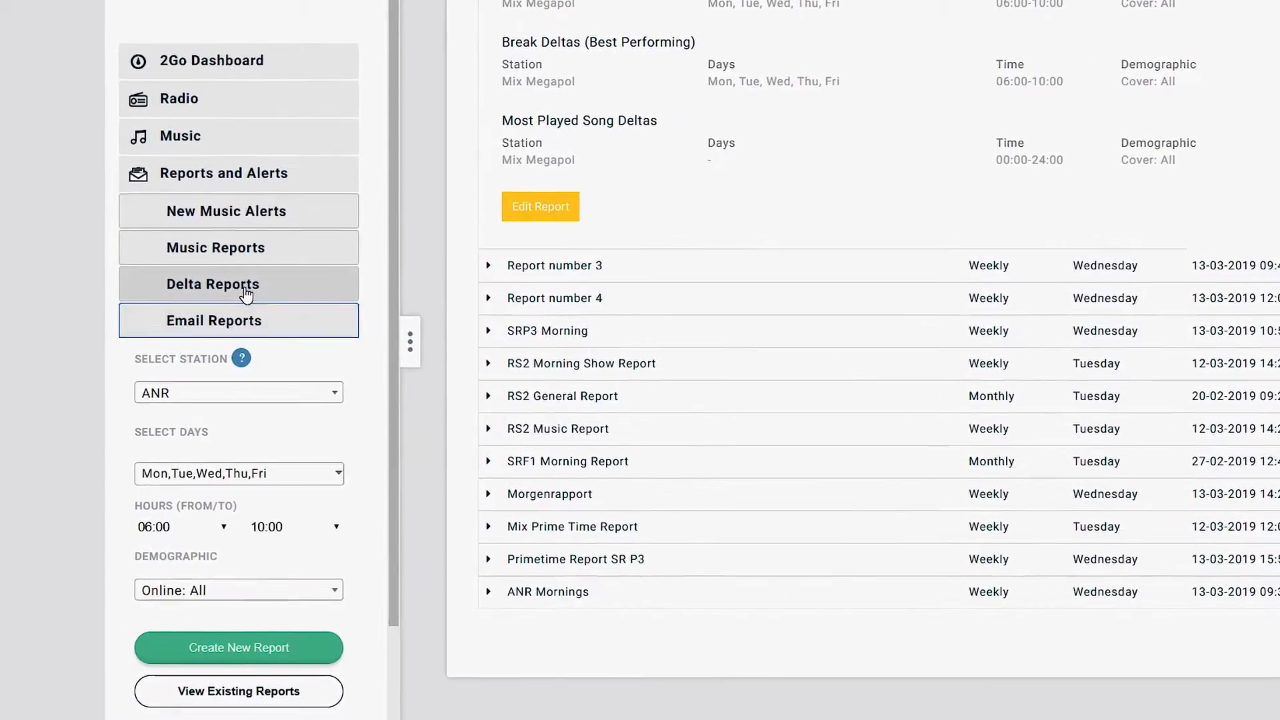
click(281, 280)
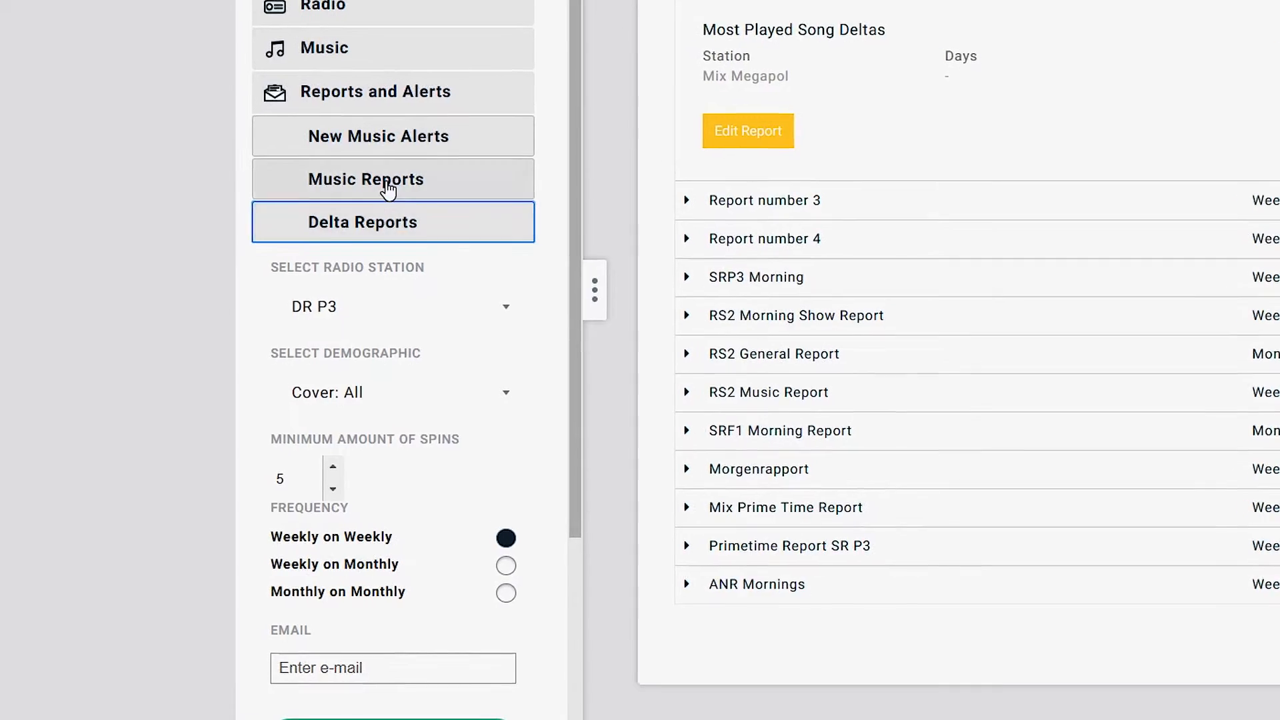
drag(349, 194, 354, 195)
scroll(514, 362, down, 5)
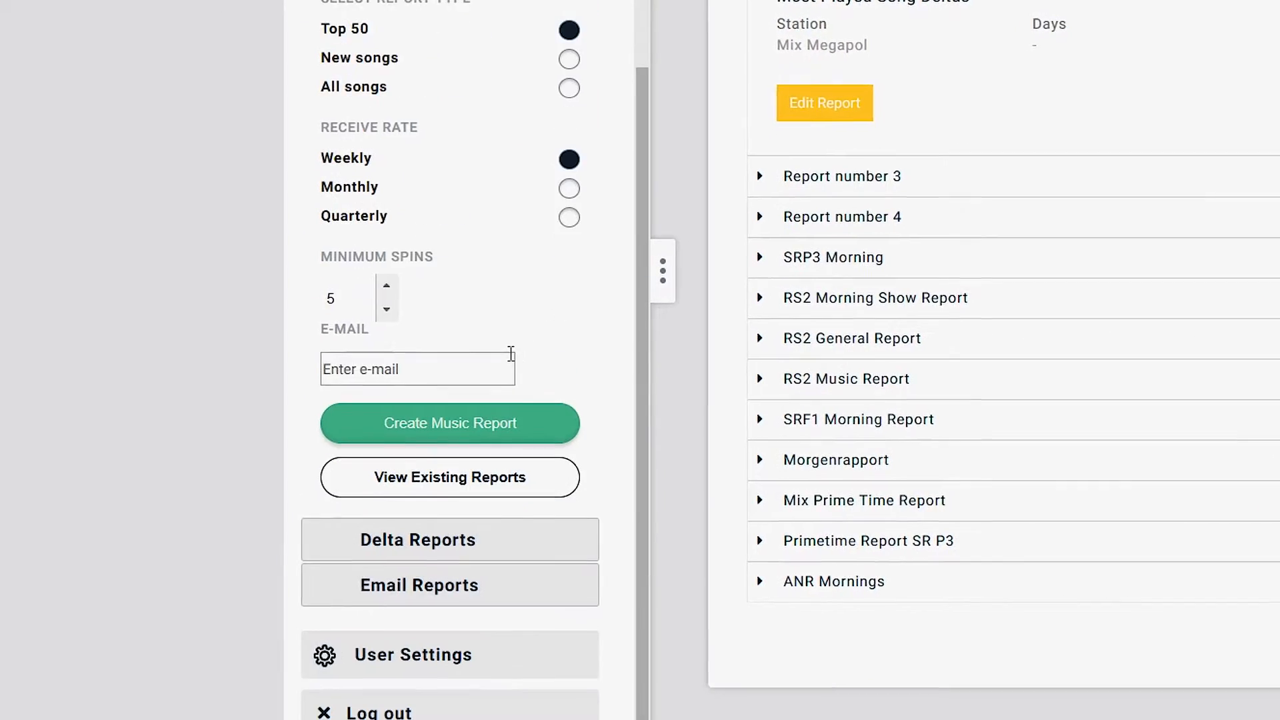